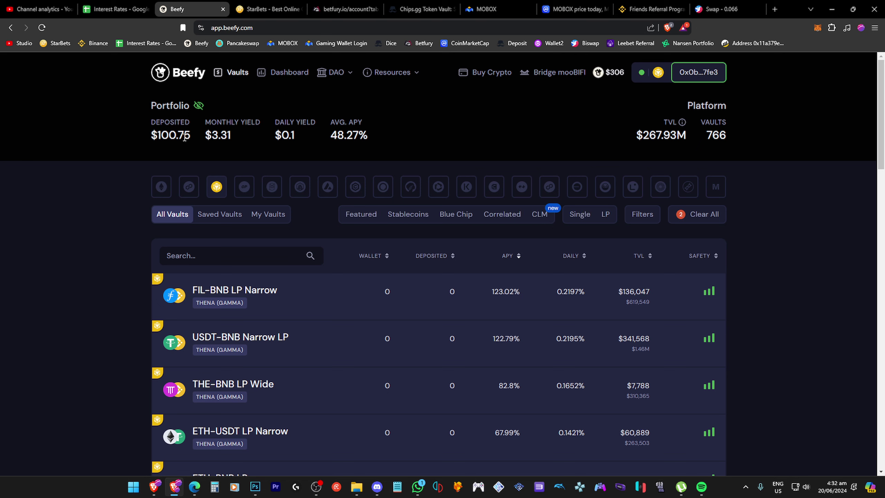
Reveal the SUMPRODUCT formula in cell G4 behind the count of 103 sponsored series
drag(190, 135, 178, 135)
click(131, 166)
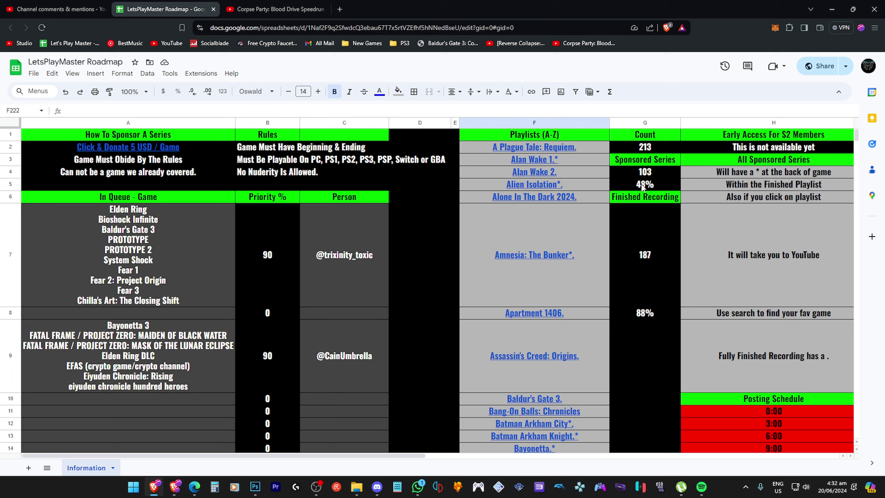
click(650, 175)
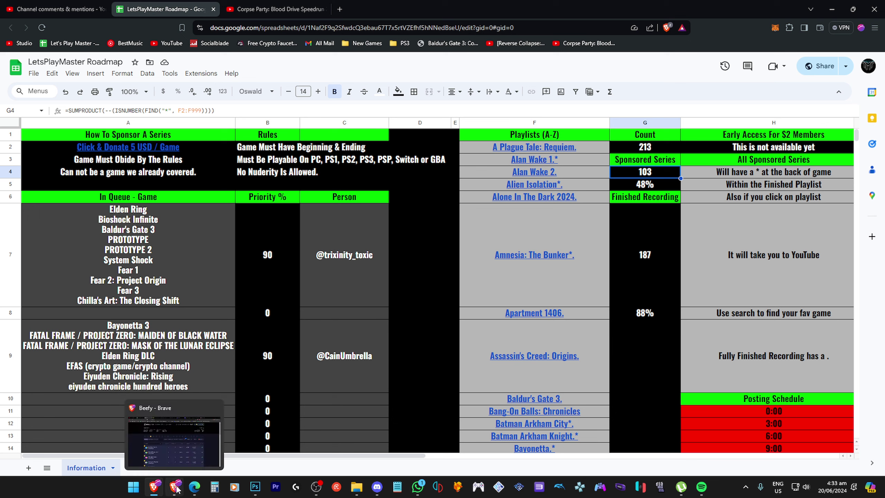
Return to Beefy and filter to My Vaults: ETH-BNB LP and BTCB-BNB Narrow LP, about $50 each
click(174, 436)
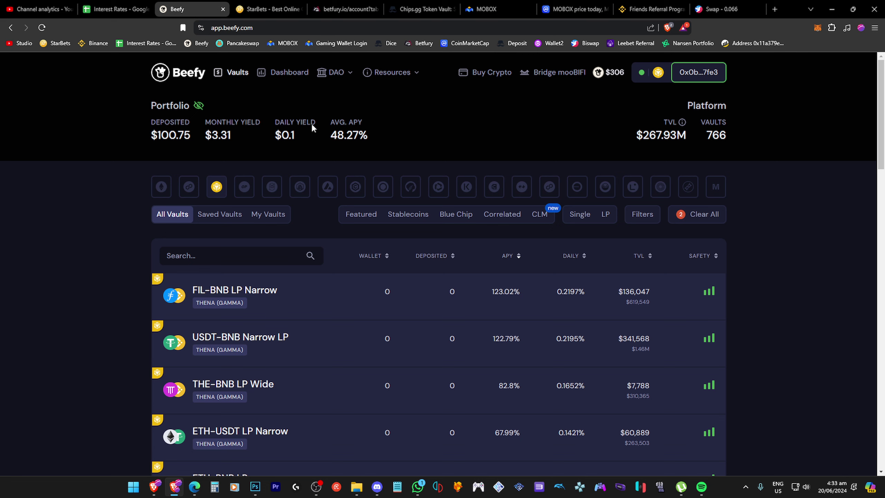
click(266, 214)
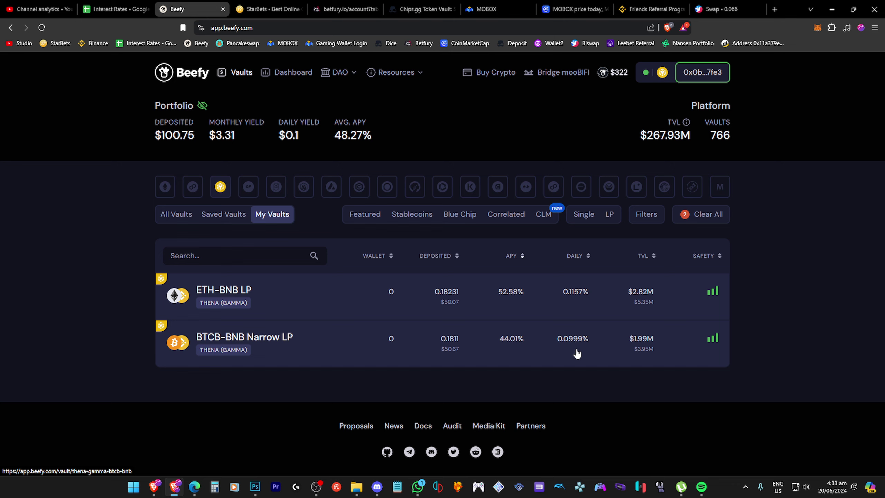
mouse_move(515, 344)
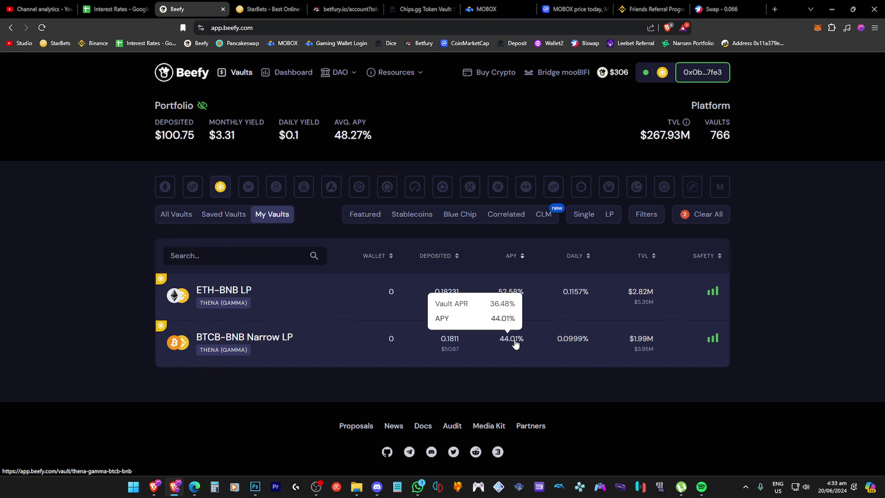
Open the BTCB-BNB Narrow LP vault page, browse its charts, and go back to Vaults
click(492, 363)
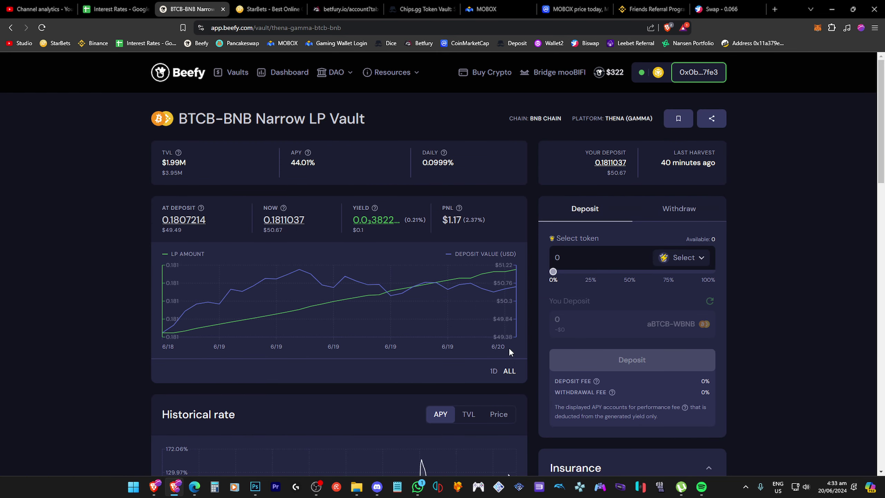
scroll(549, 382, down, 1)
scroll(547, 376, up, 1)
scroll(395, 369, down, 5)
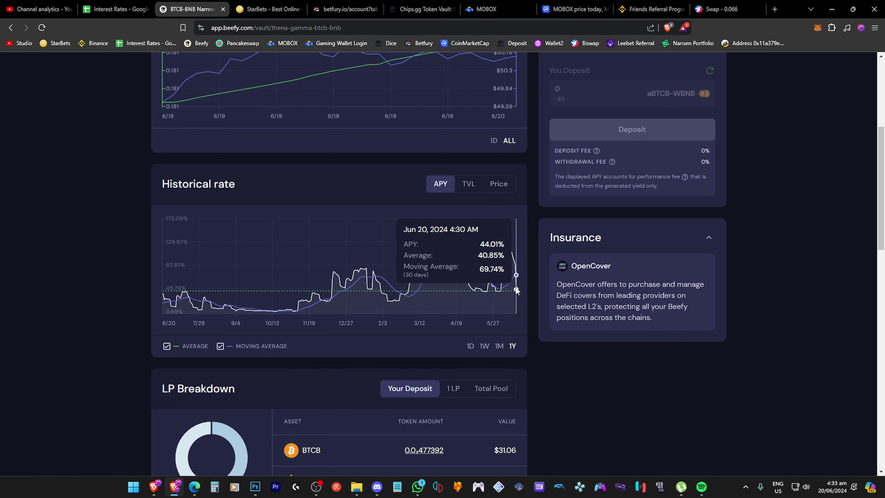
scroll(533, 261, up, 4)
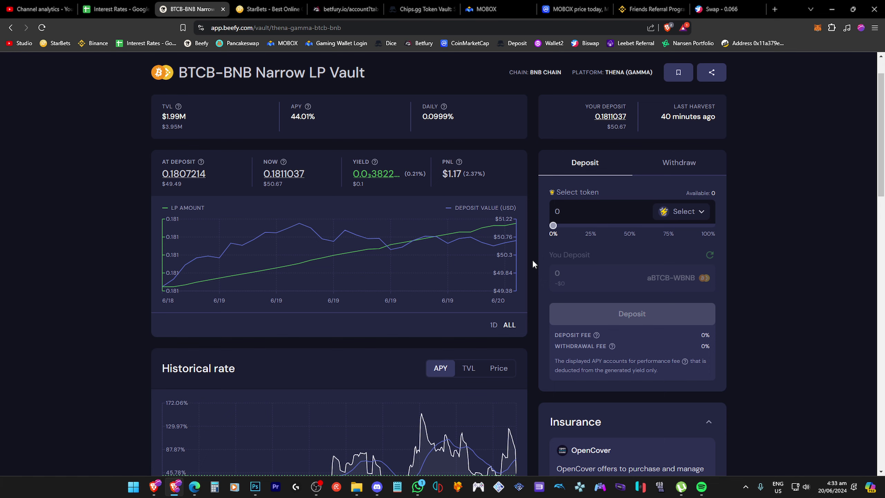
scroll(532, 260, down, 1)
scroll(532, 261, up, 2)
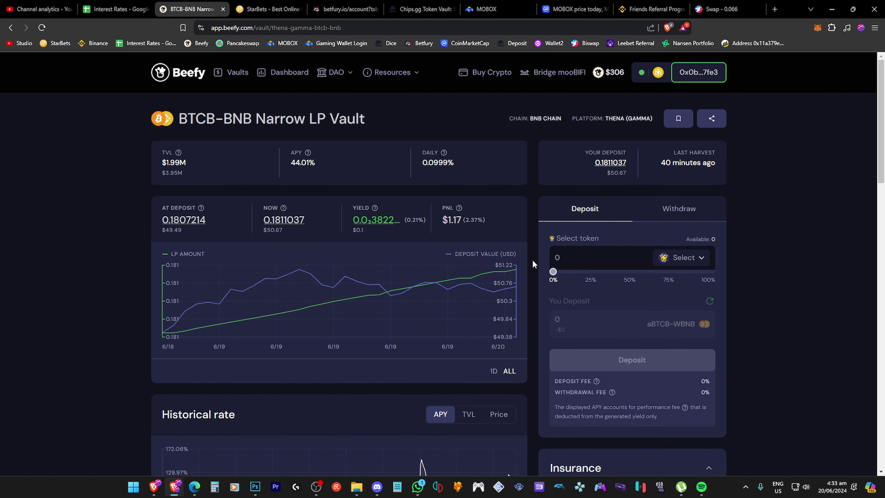
click(238, 76)
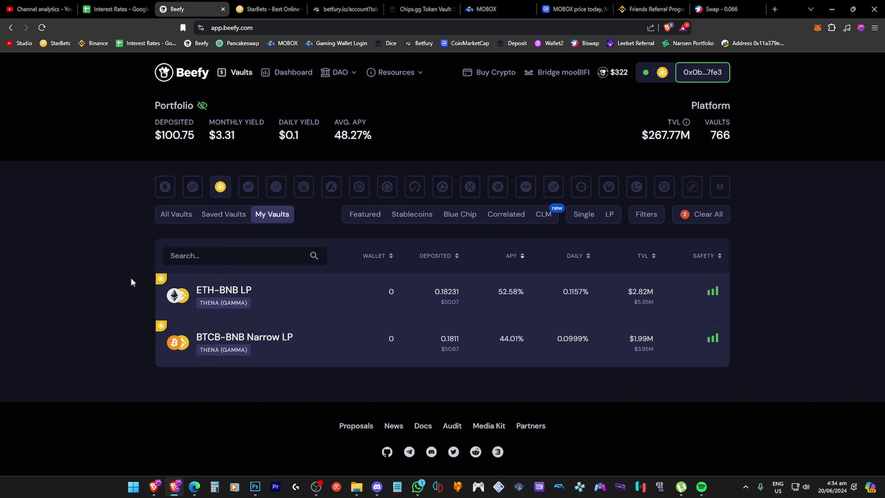
Reopen BTCB-BNB Narrow LP and set a BNB deposit of about 0.0839 BNB ($50.22)
click(326, 338)
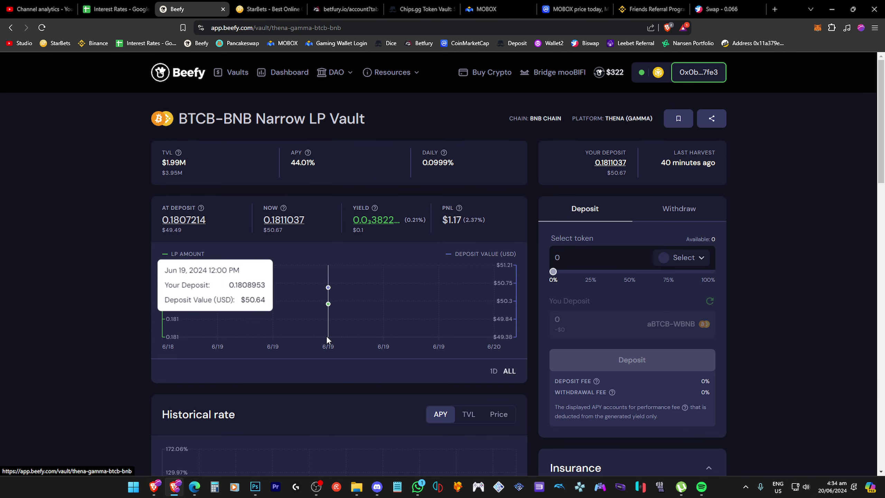
click(700, 259)
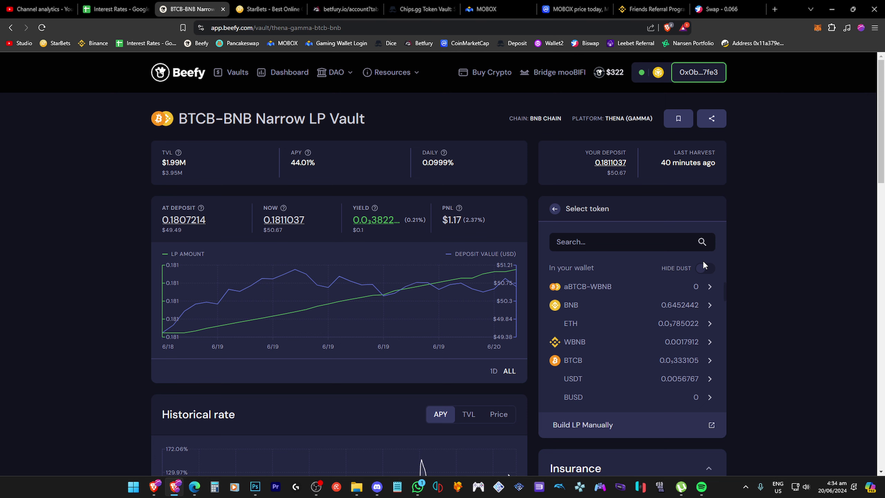
click(595, 305)
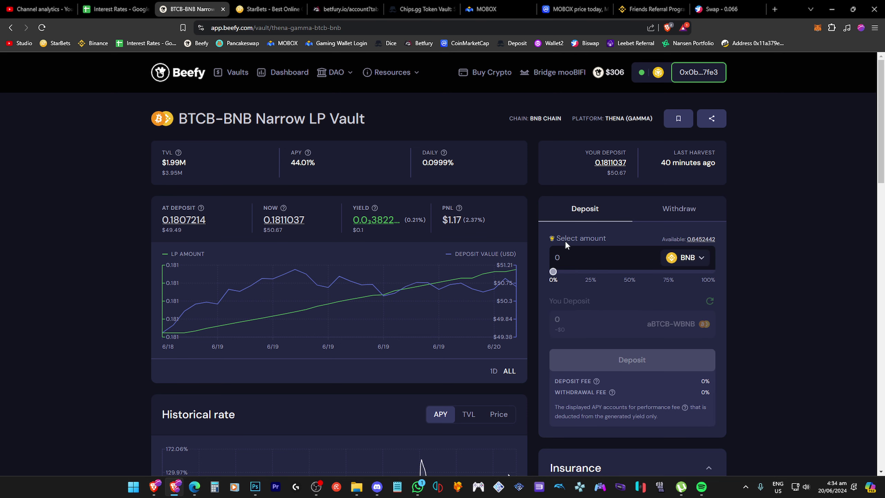
drag(553, 273, 574, 274)
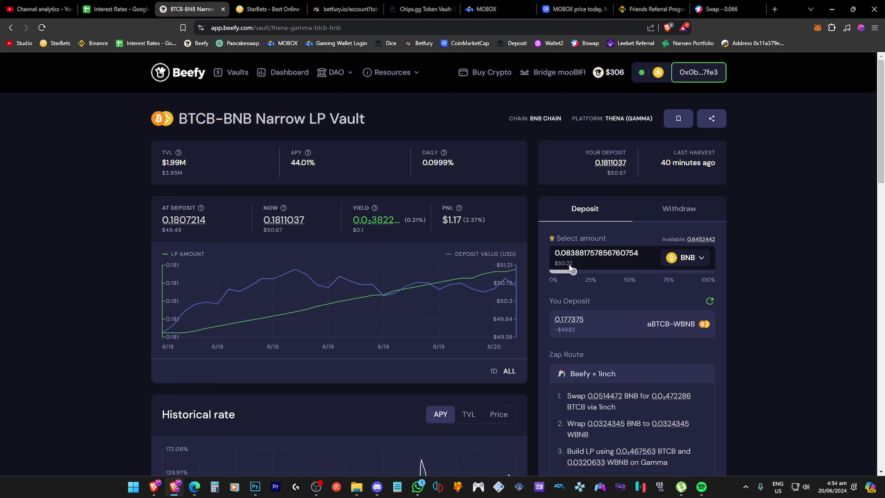
Edit the BNB amount to 0.08435 ($50.5), quoting 0.1783652 aBTCB-WBNB via the zap route
click(640, 253)
key(BackSpace)
key(BackSpace)
key(BackSpace)
key(BackSpace)
key(BackSpace)
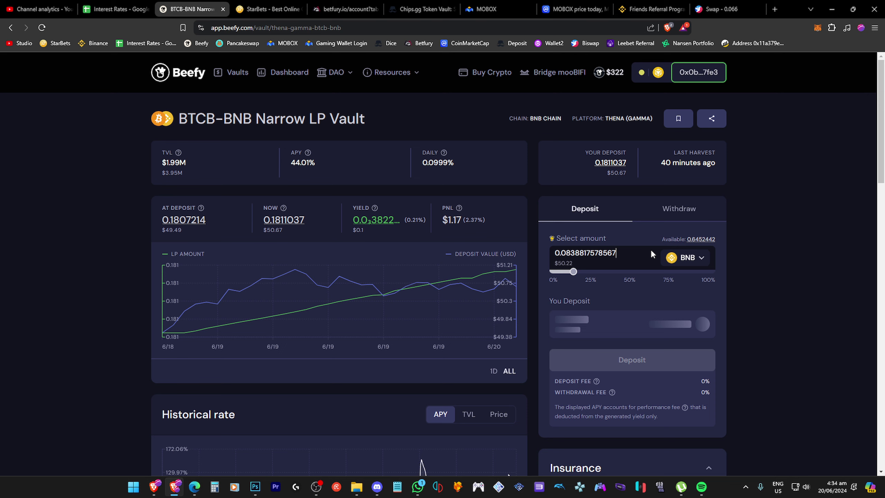
key(BackSpace)
key(BackSpace)
key(BackSpace)
key(BackSpace)
key(BackSpace)
key(BackSpace)
key(BackSpace)
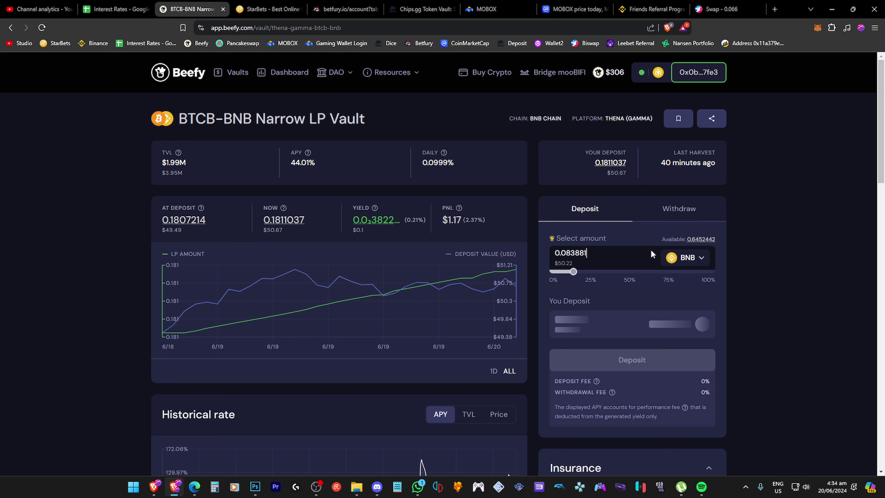
key(BackSpace)
key(BackSpace)
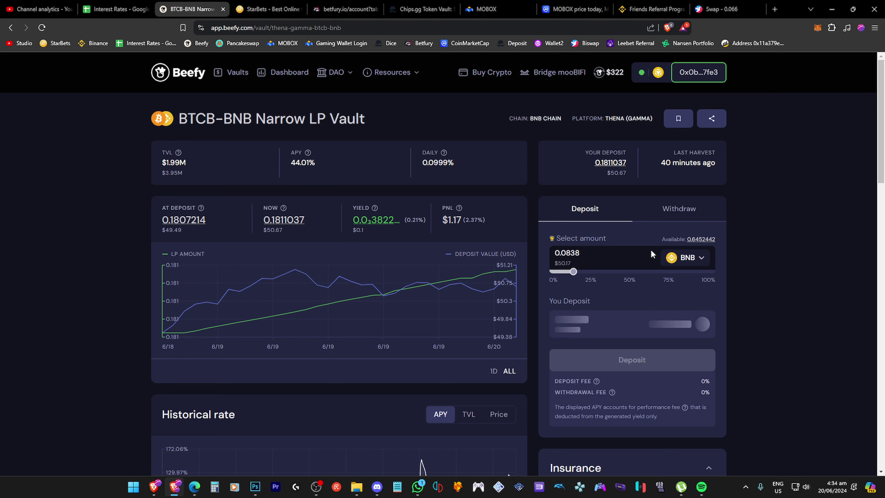
text(99)
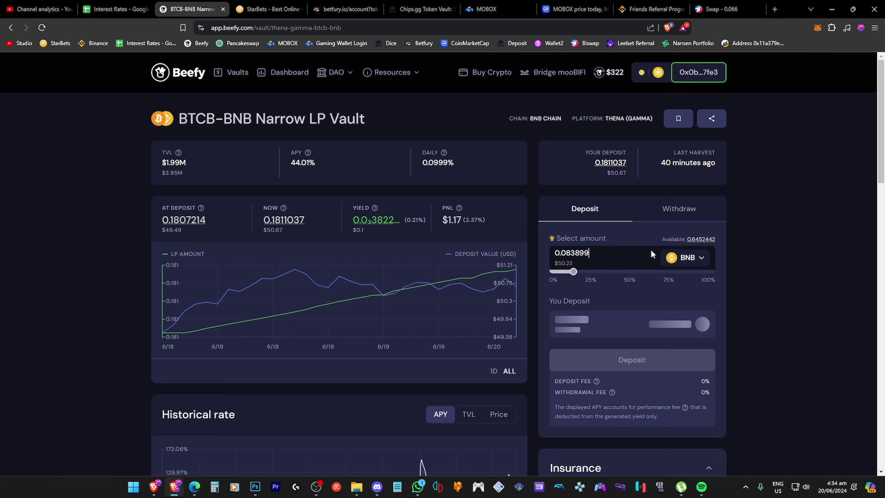
key(BackSpace)
key(BackSpace)
text(9)
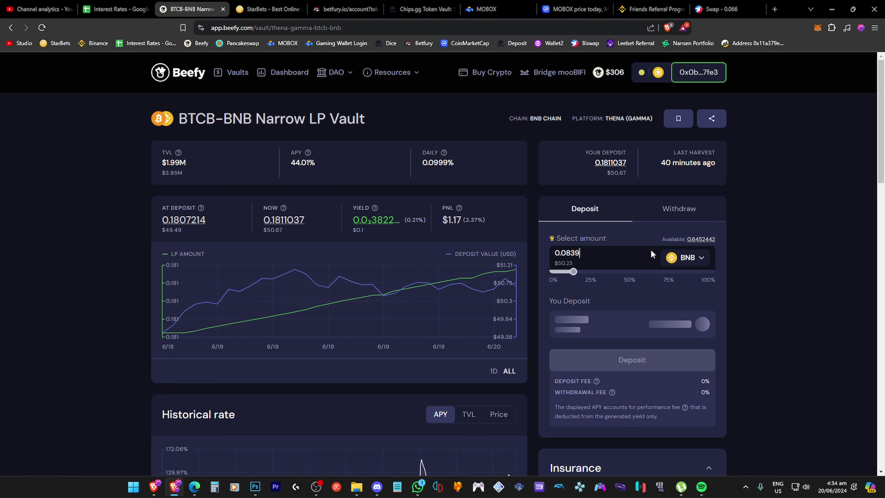
text(999)
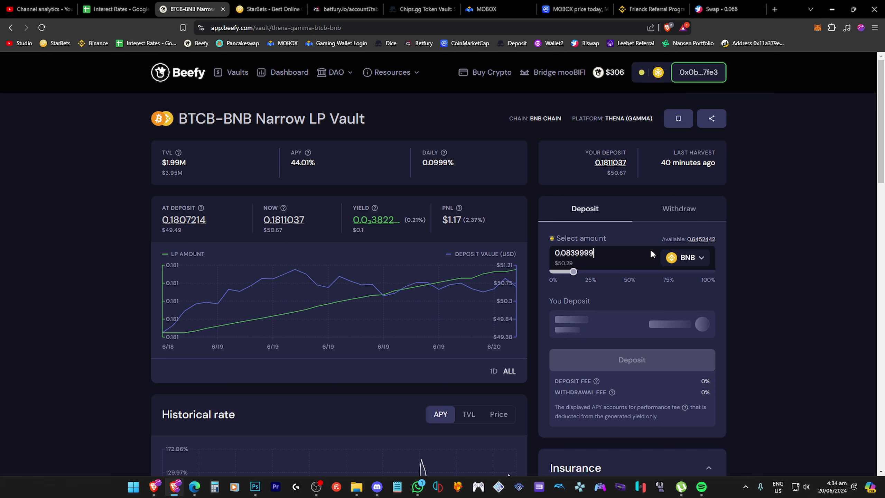
key(BackSpace)
key(BackSpace)
key(BackSpace)
key(BackSpace)
text(4)
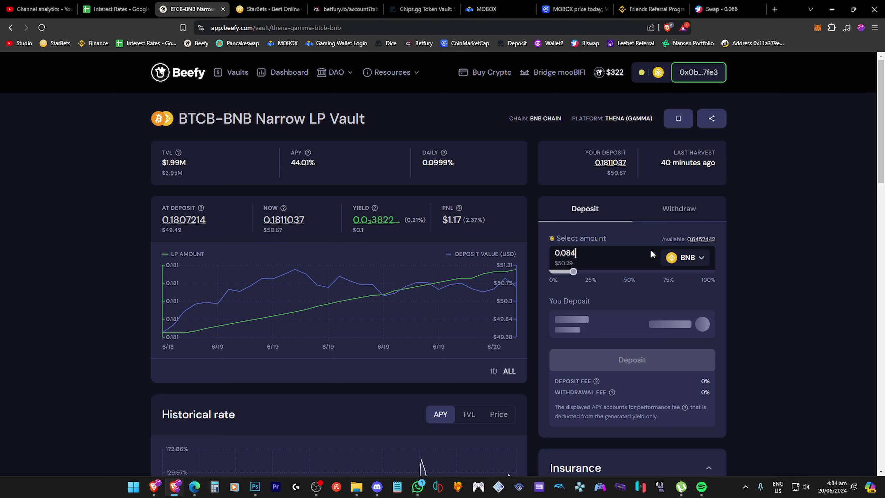
text(9)
key(BackSpace)
text(4)
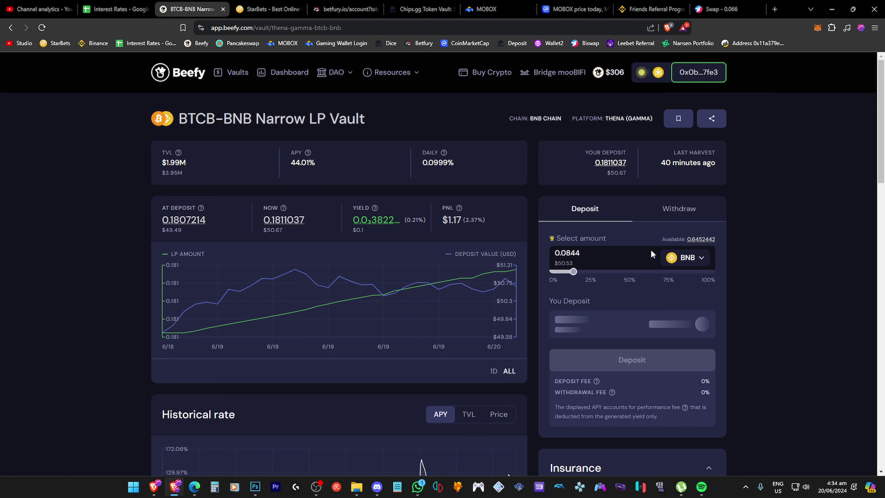
key(BackSpace)
text(3)
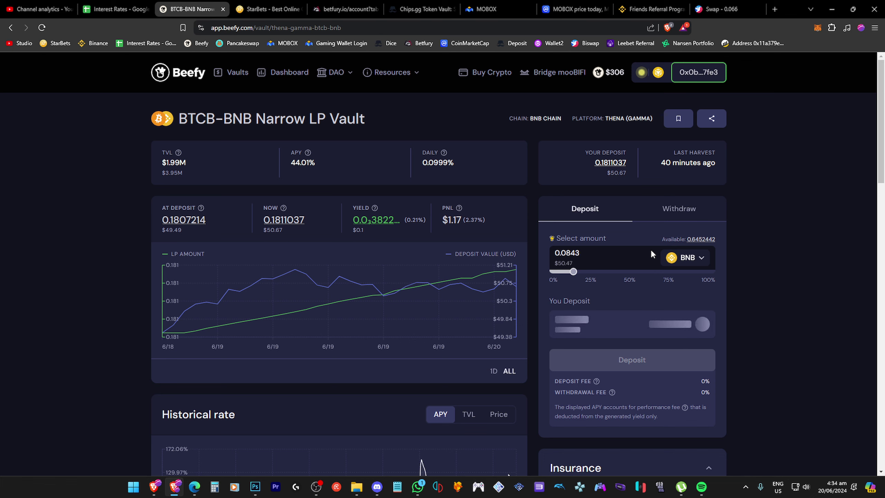
text(5)
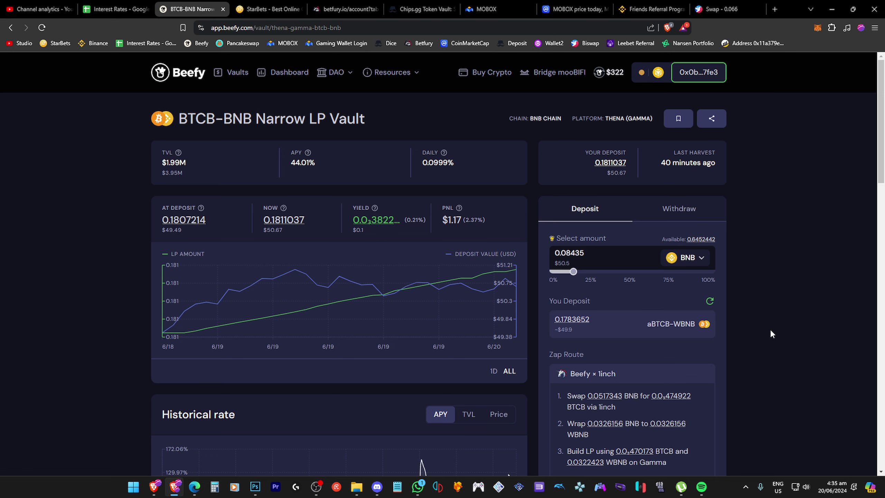
scroll(770, 328, down, 1)
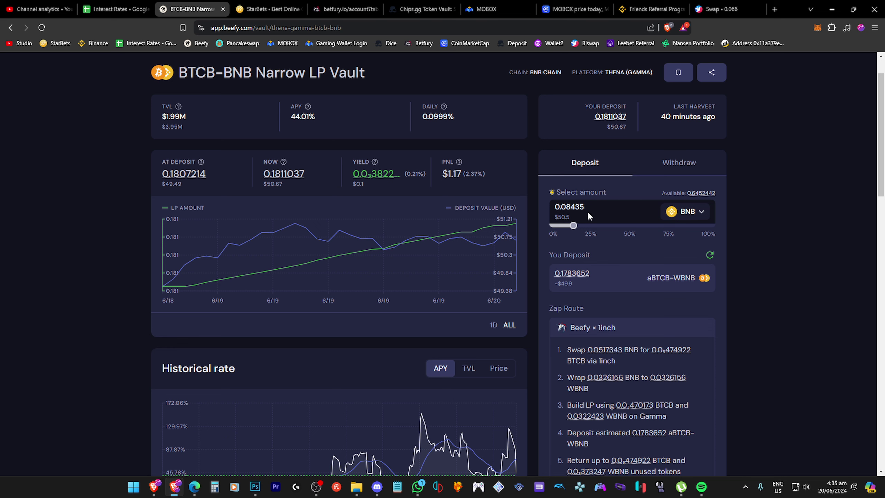
Try BNB deposit amounts between roughly 0.084 and 0.0858 in the amount field
click(608, 204)
key(BackSpace)
text(6)
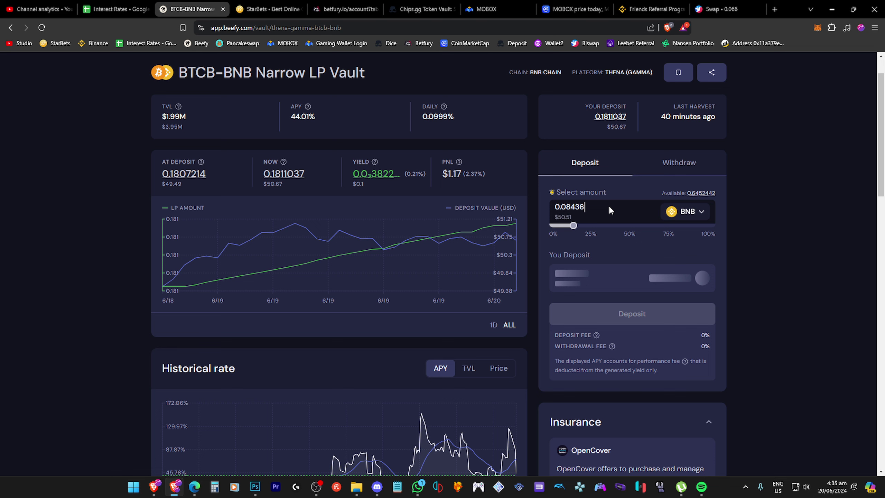
key(BackSpace)
key(BackSpace)
text(4)
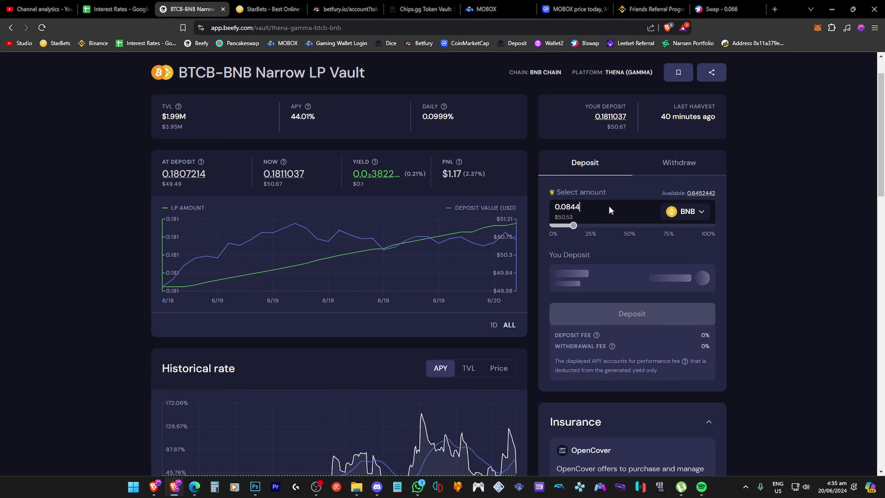
key(BackSpace)
text(5)
key(BackSpace)
text(6)
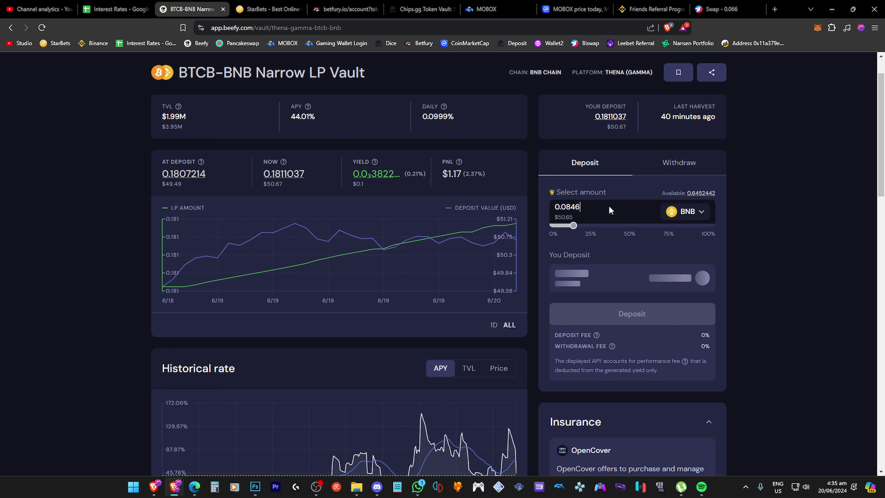
key(BackSpace)
text(8)
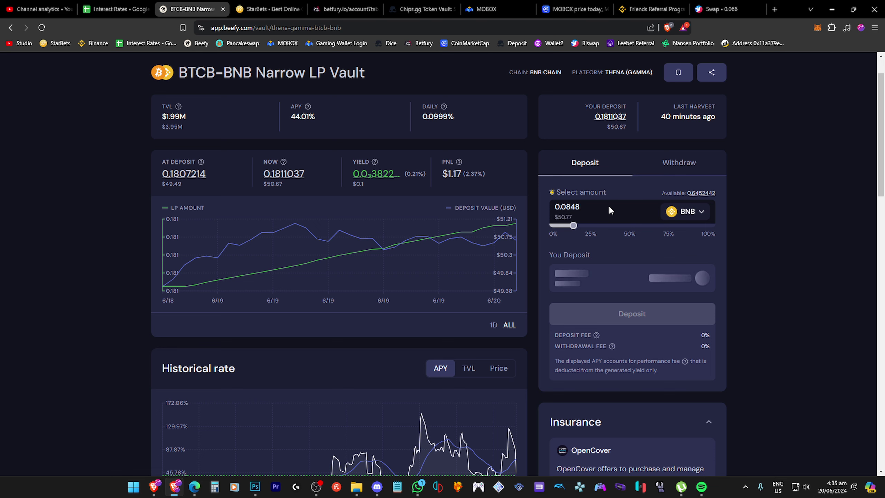
key(BackSpace)
text(9)
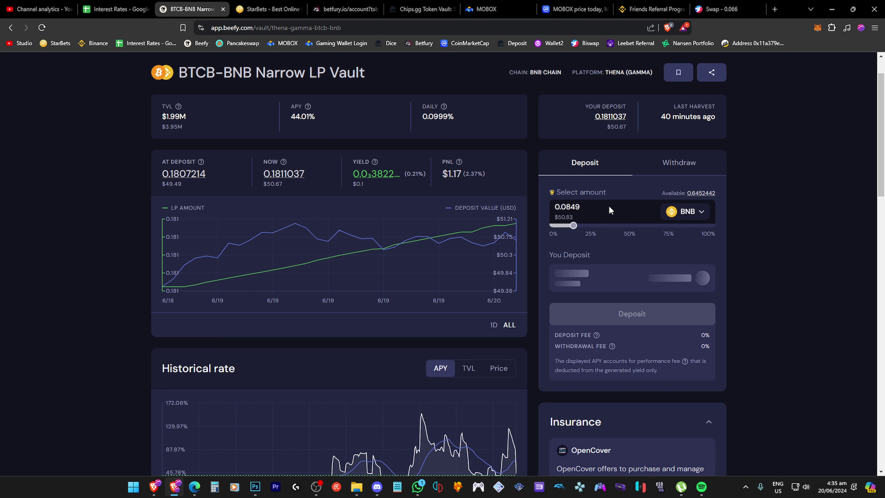
key(BackSpace)
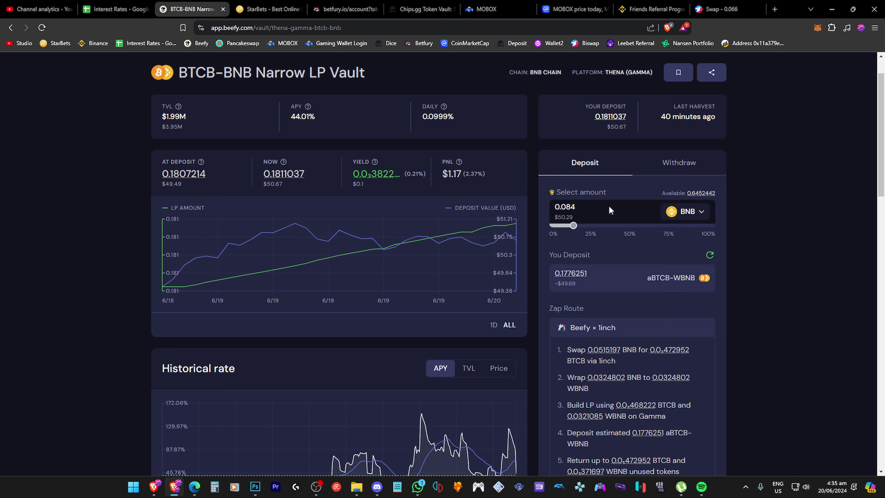
key(BackSpace)
text(5)
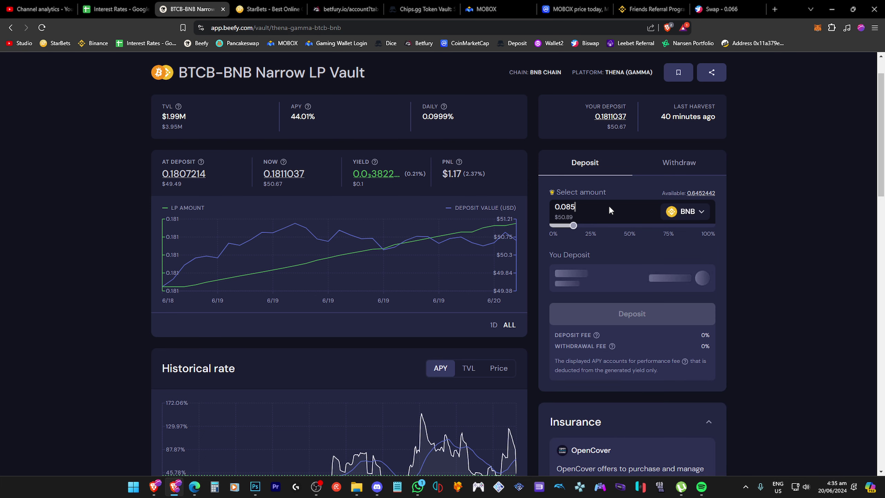
text(4)
key(BackSpace)
text(2)
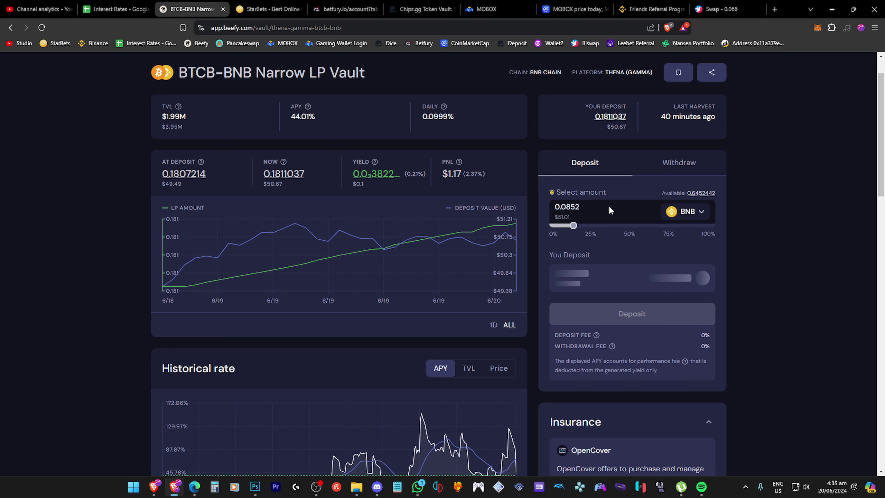
key(BackSpace)
text(13)
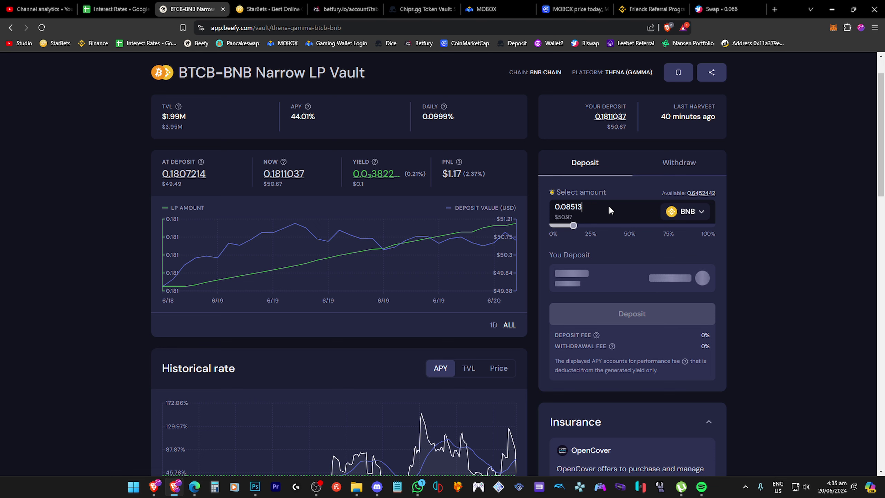
key(BackSpace)
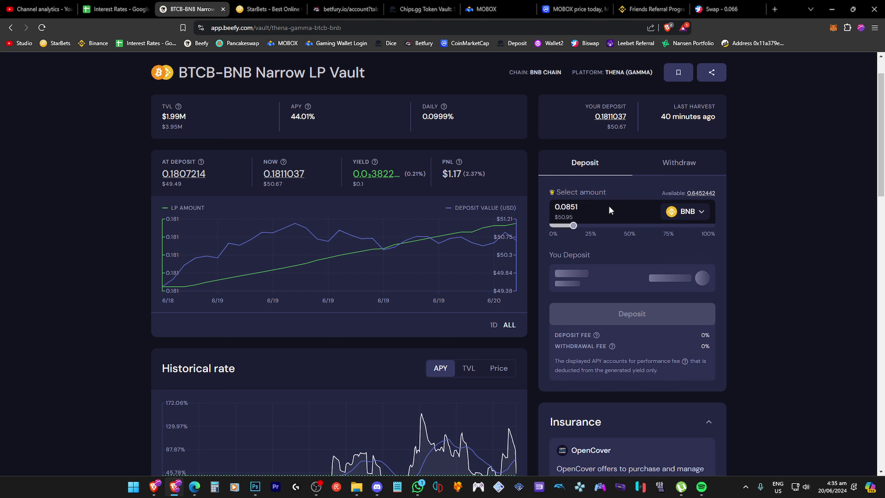
text(8)
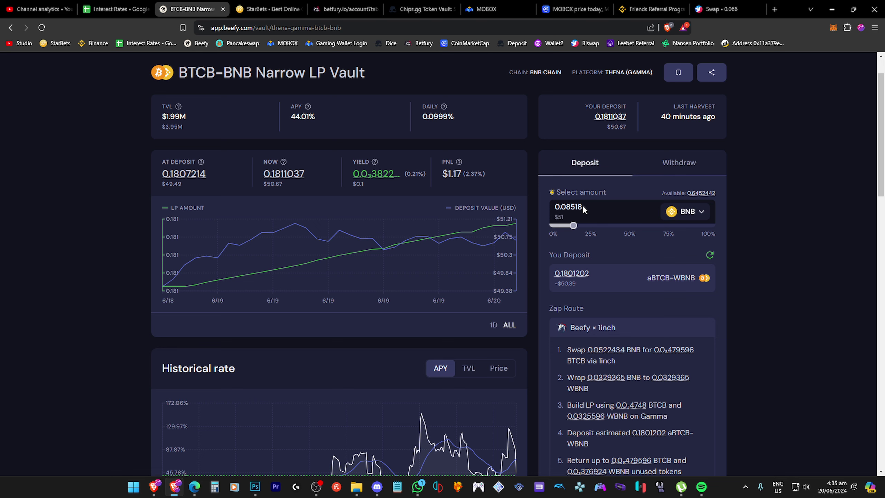
Settle the deposit at 0.086 BNB (about $51.49), quoting 0.1818542 aBTCB-WBNB
key(BackSpace)
key(BackSpace)
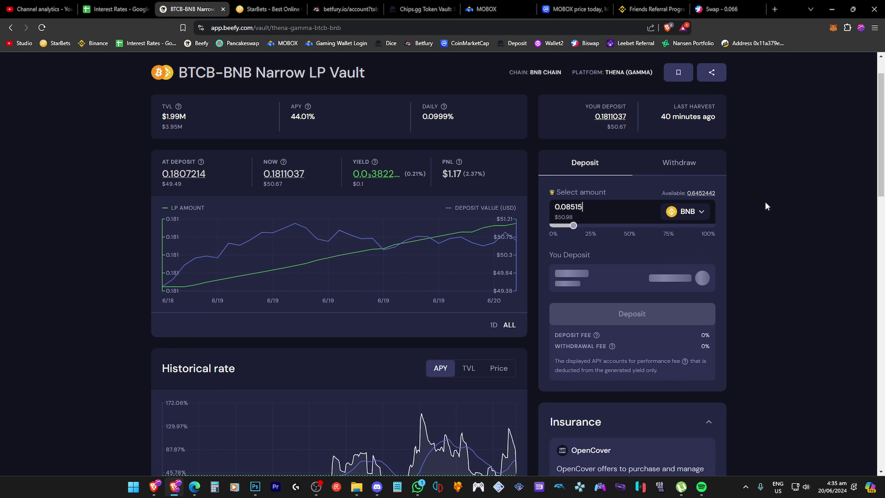
key(BackSpace)
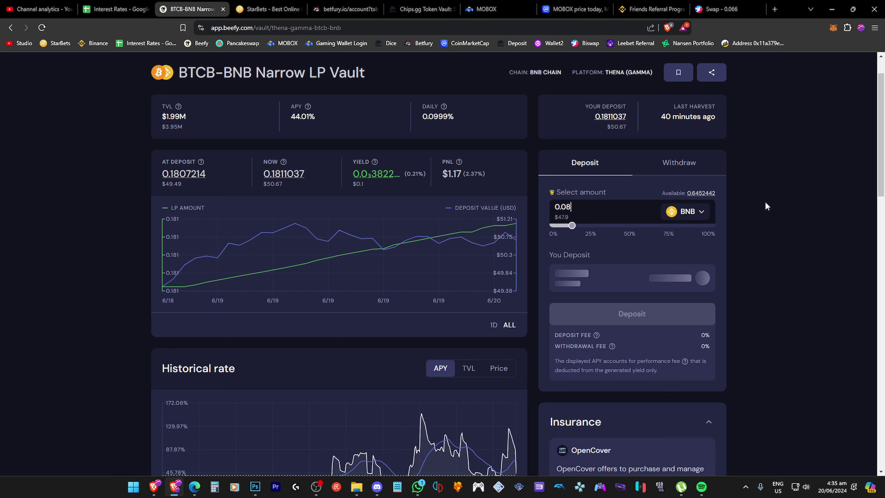
text(6)
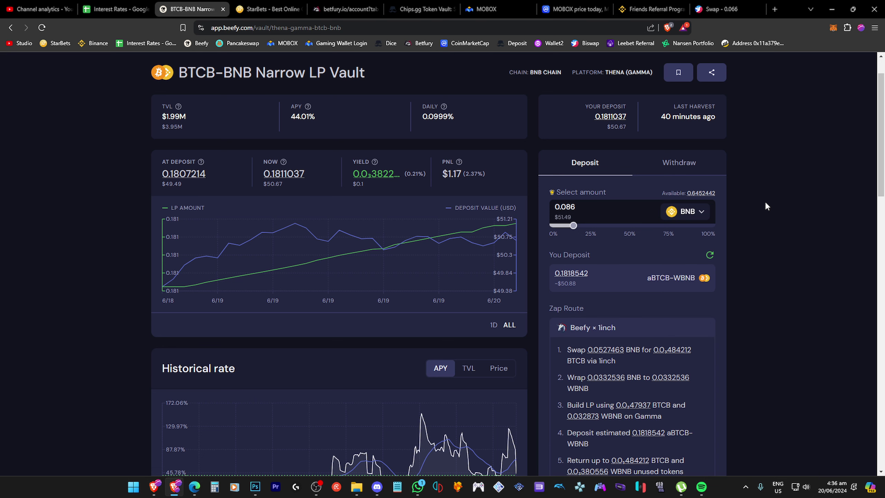
text(6)
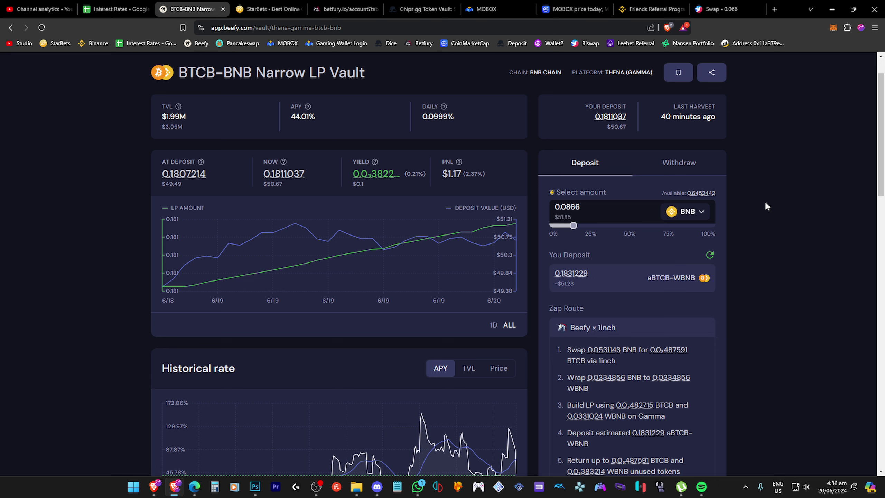
key(BackSpace)
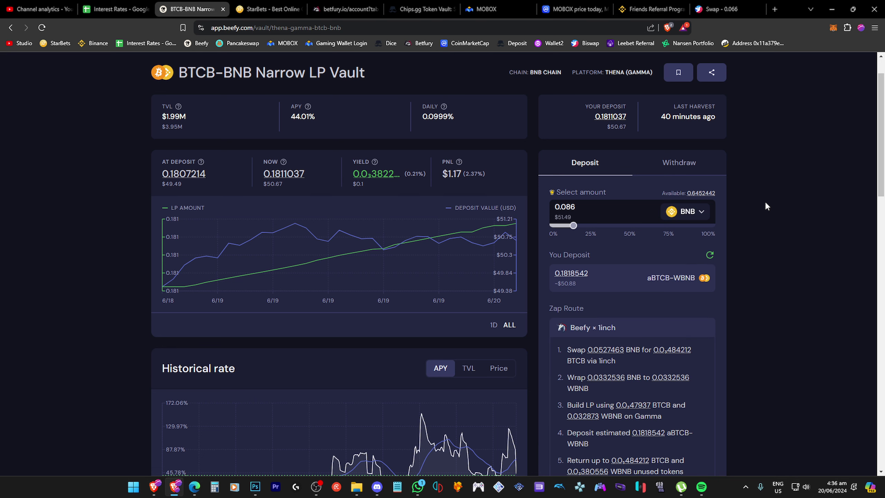
key(BackSpace)
text(5)
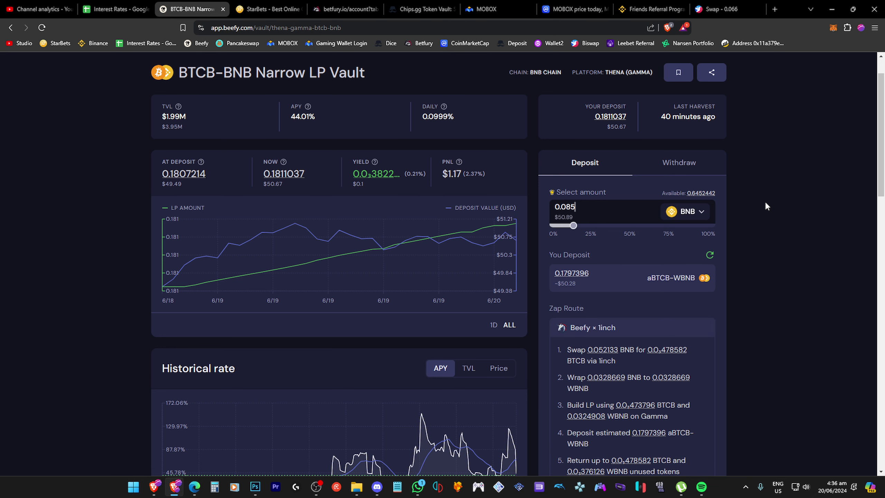
key(BackSpace)
text(6)
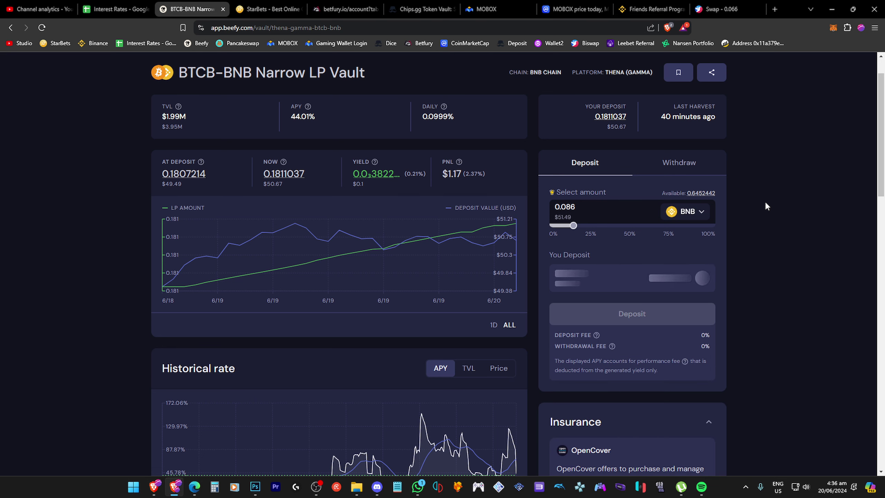
text(5)
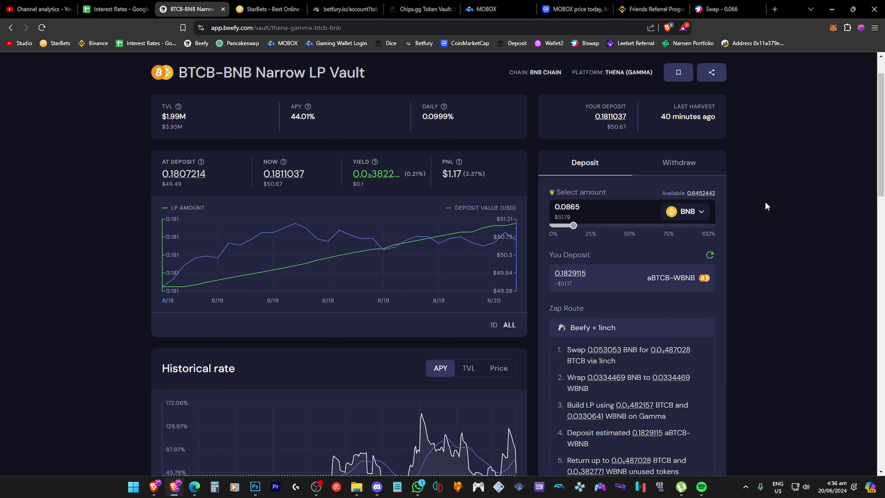
key(BackSpace)
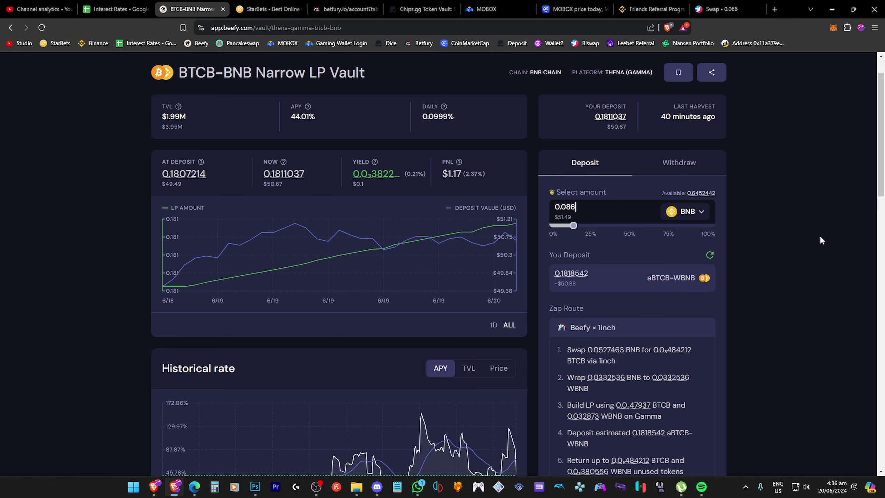
scroll(802, 248, down, 5)
Submit the 0.086 BNB zap, then reopen BTCB-BNB Narrow LP showing 0.3629525 ($101.55)
click(652, 343)
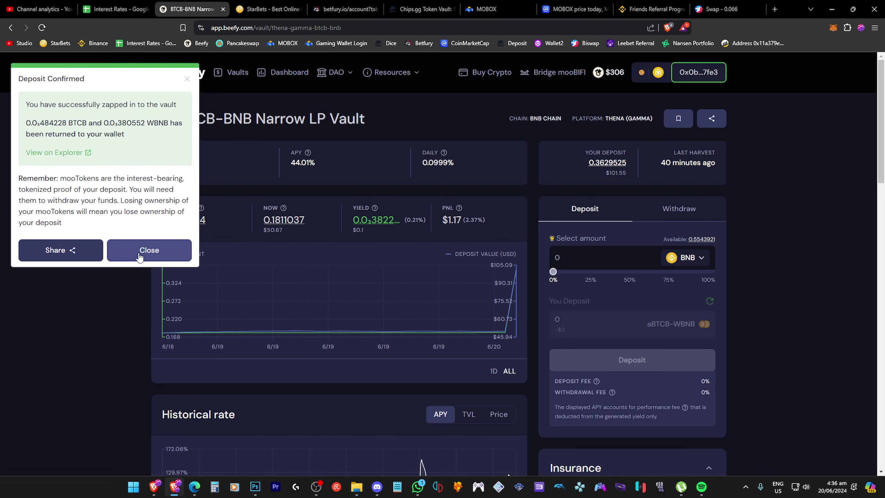
click(139, 257)
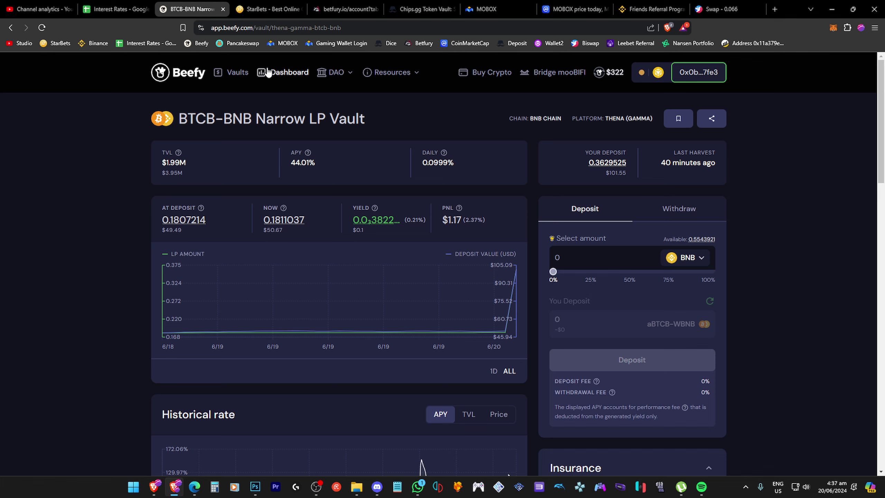
click(283, 77)
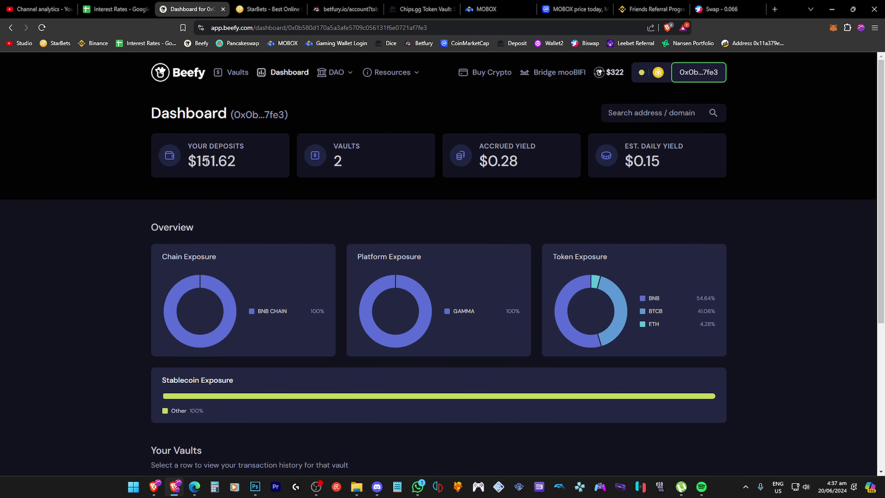
click(237, 73)
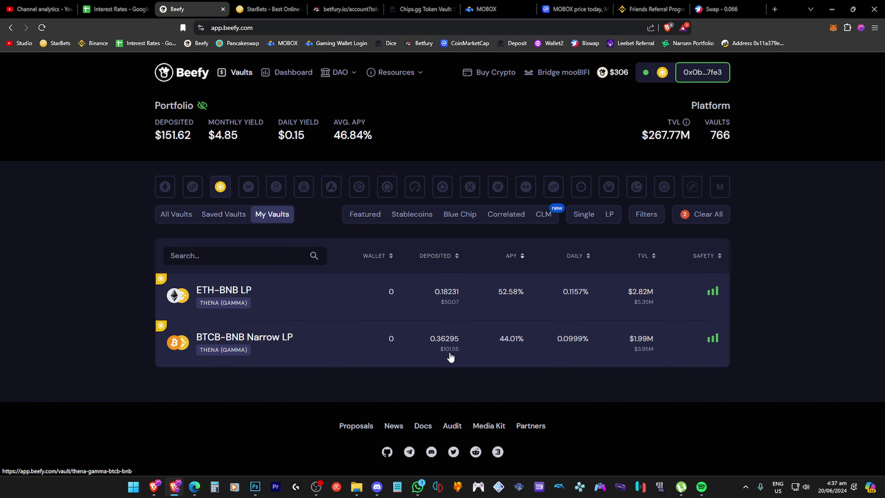
click(377, 352)
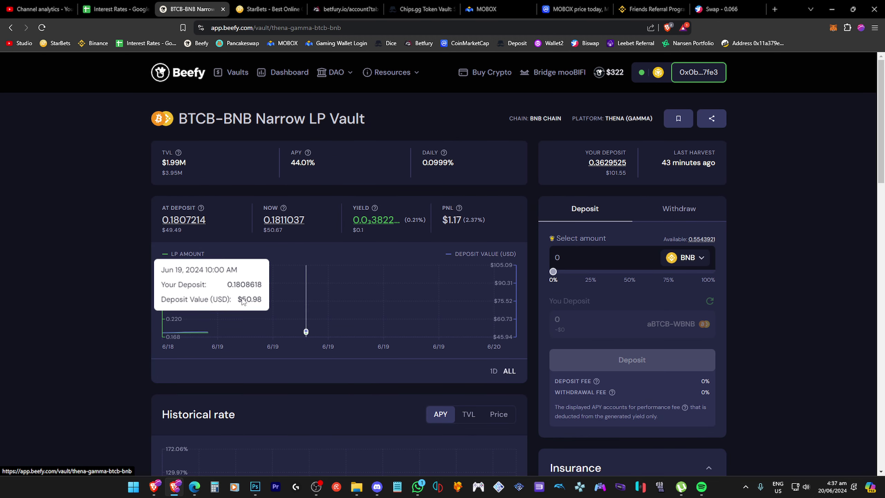
scroll(91, 252, down, 1)
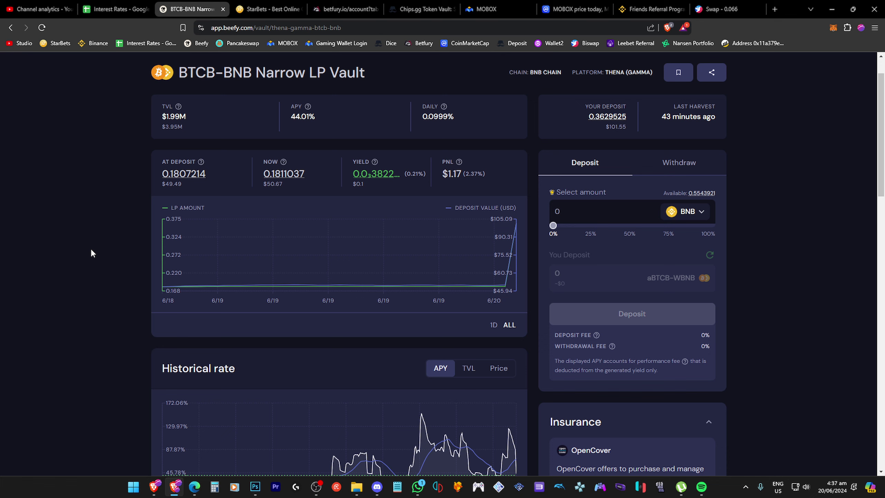
mouse_move(180, 190)
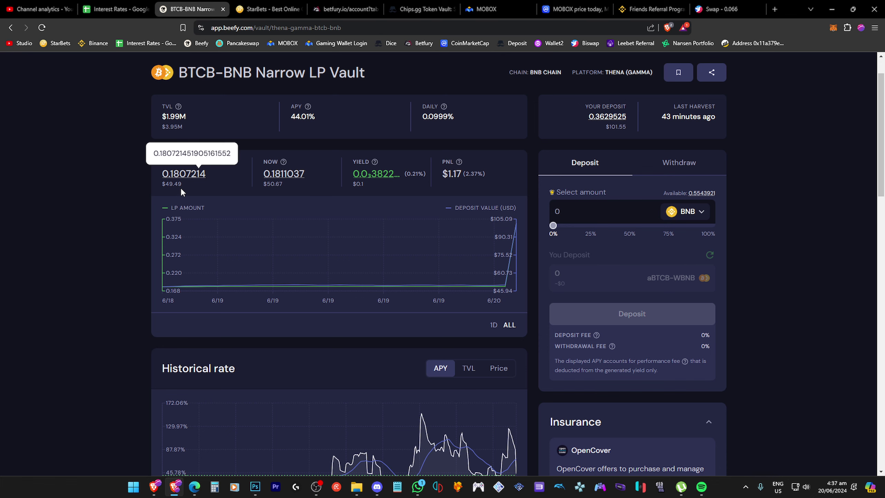
scroll(105, 222, down, 1)
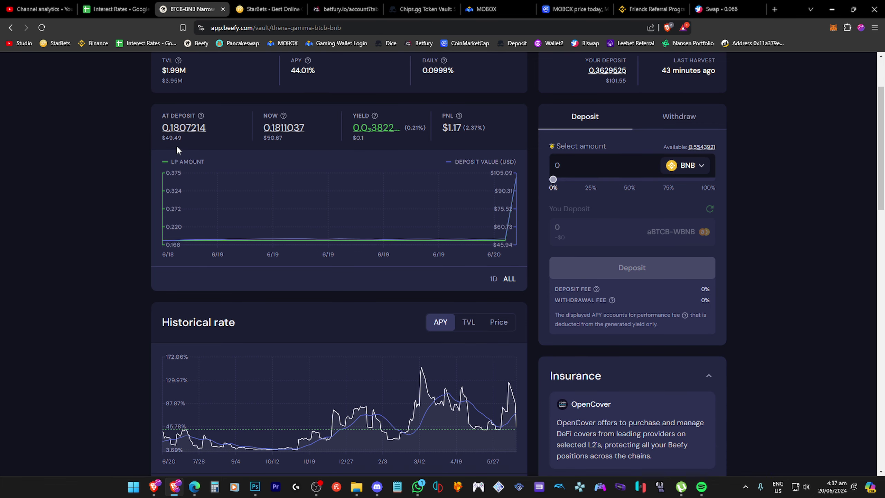
scroll(119, 160, up, 2)
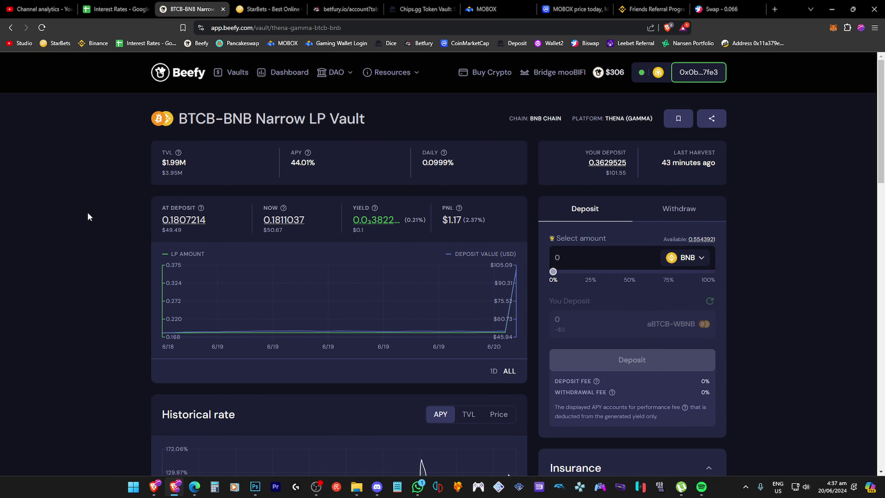
mouse_move(204, 222)
scroll(105, 221, down, 3)
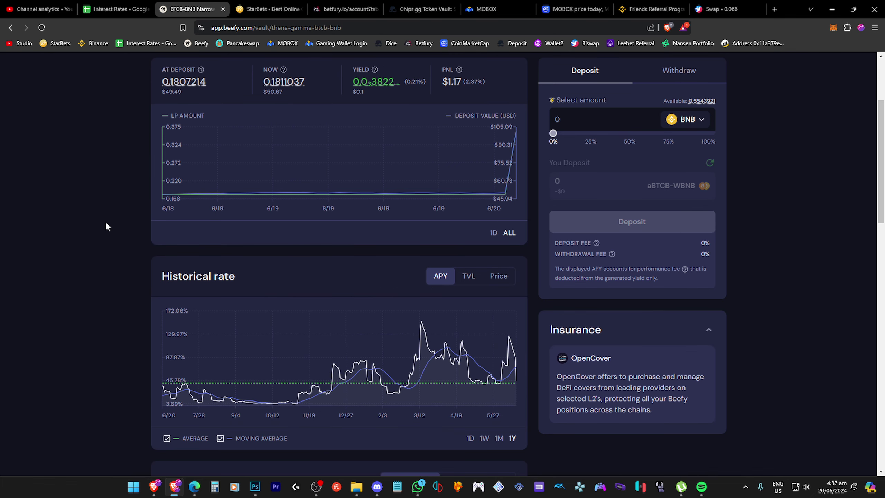
scroll(105, 221, down, 5)
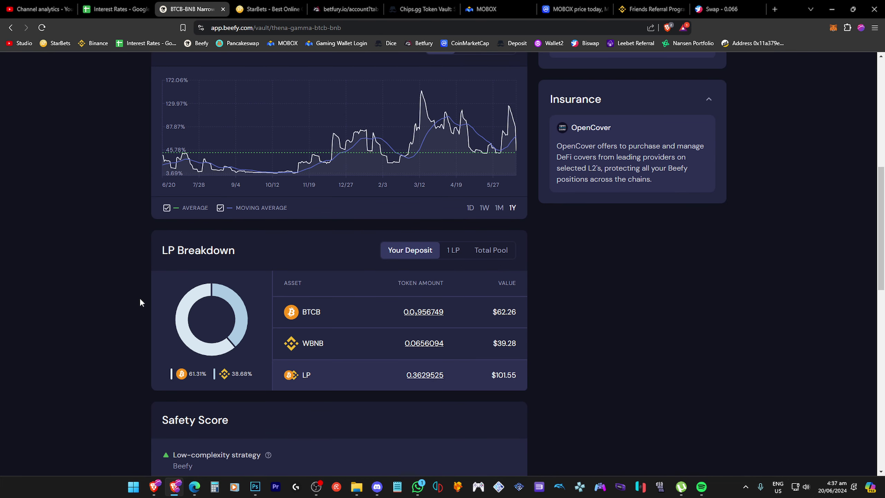
drag(506, 379, 499, 378)
drag(882, 238, 883, 281)
scroll(883, 281, up, 15)
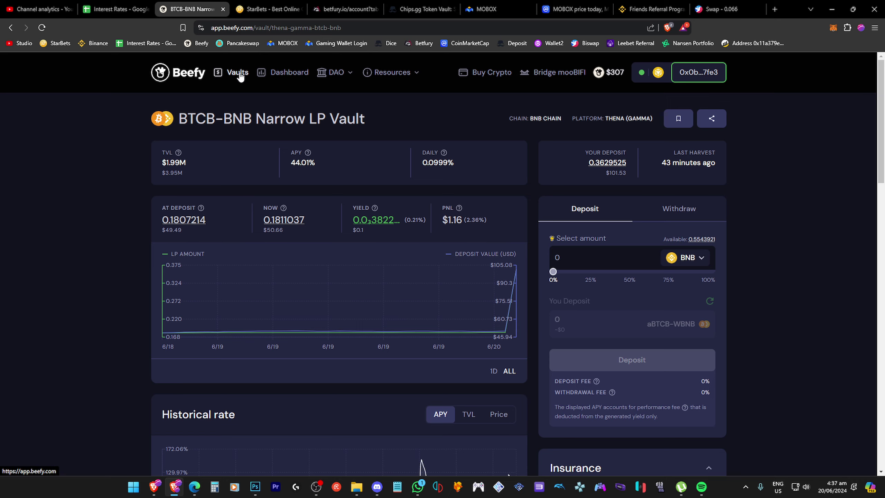
scroll(132, 209, down, 10)
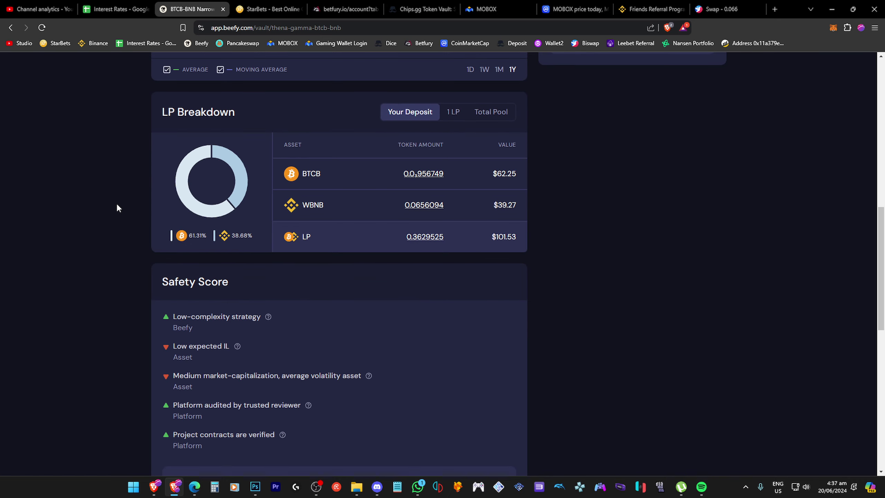
scroll(117, 207, up, 10)
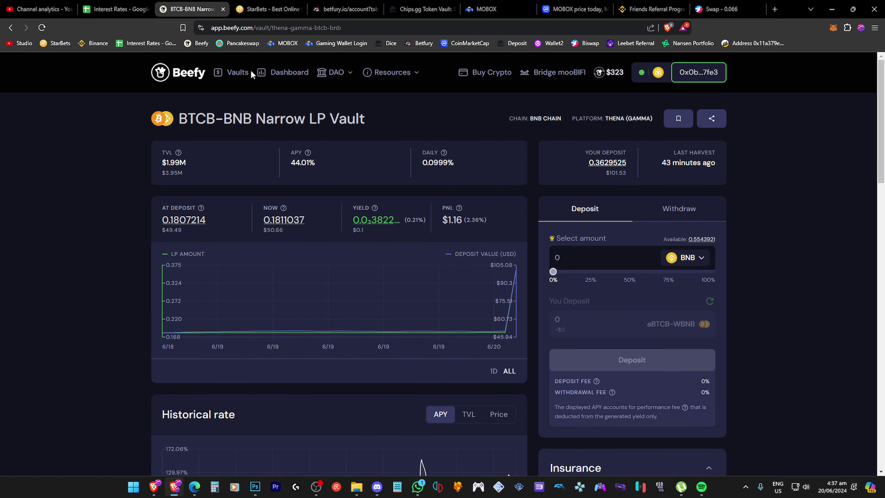
Check the $151.62 deposits total on the dashboard, then return to My Vaults
click(251, 72)
click(284, 74)
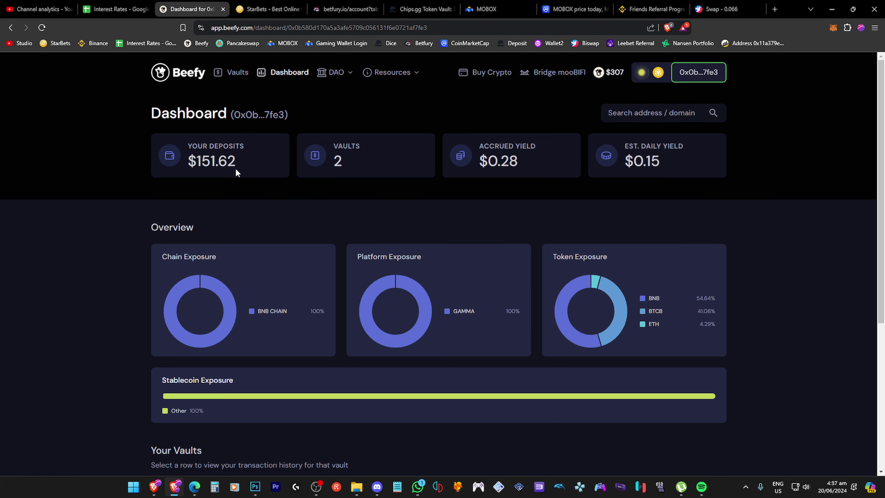
drag(235, 171, 178, 166)
drag(239, 165, 210, 164)
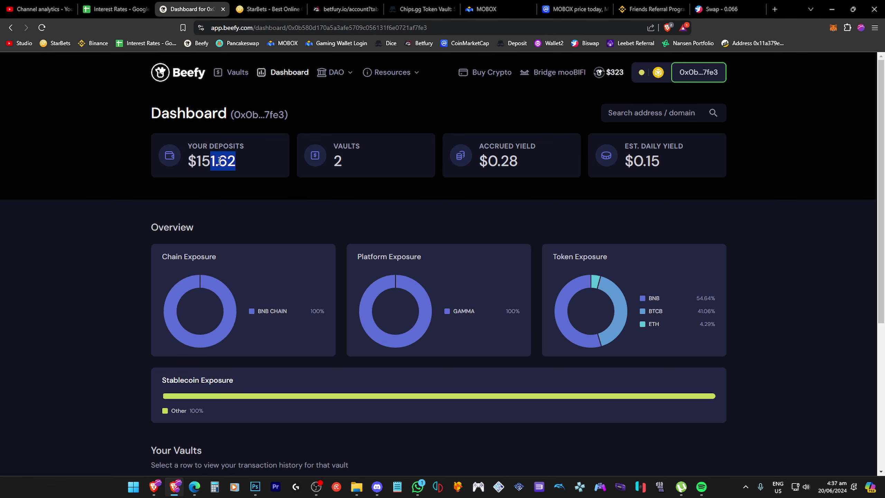
click(238, 74)
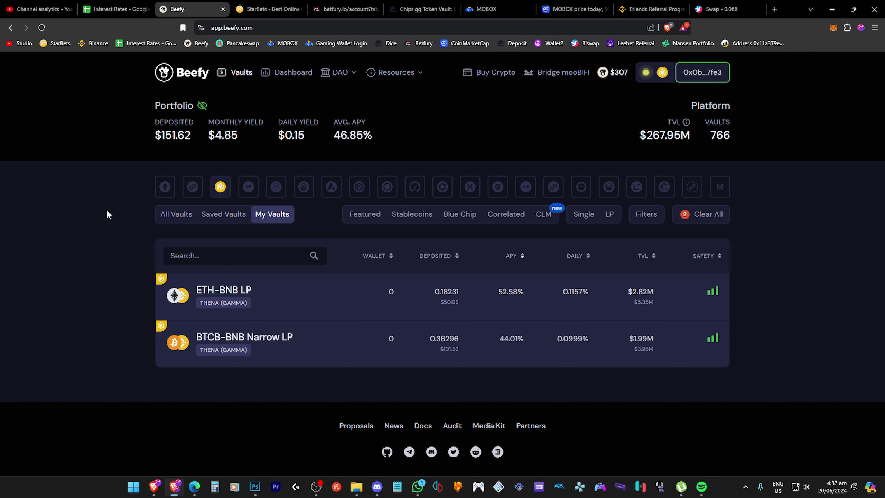
Open BTCB-BNB Narrow LP and switch its deposit chart to the 1D range
click(489, 355)
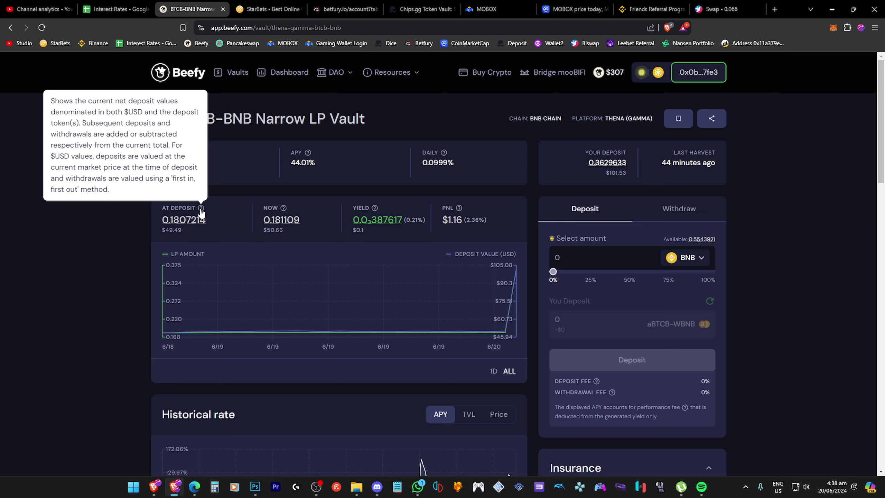
scroll(39, 292, down, 2)
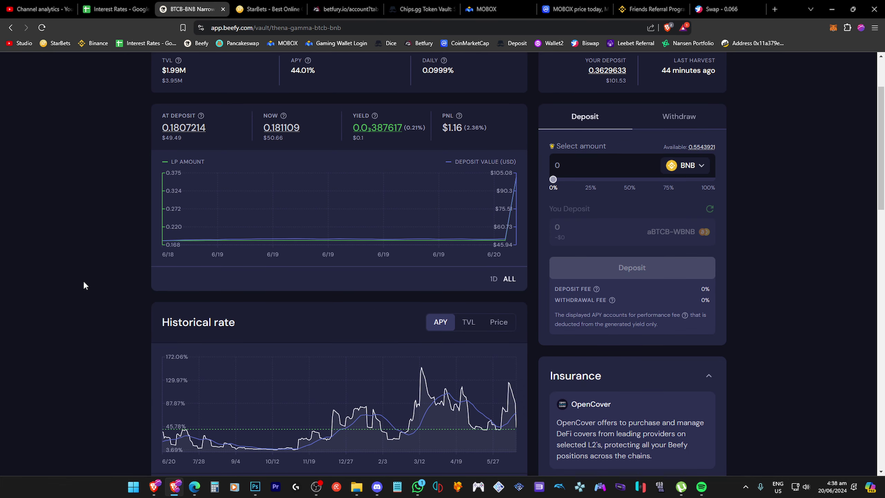
click(496, 281)
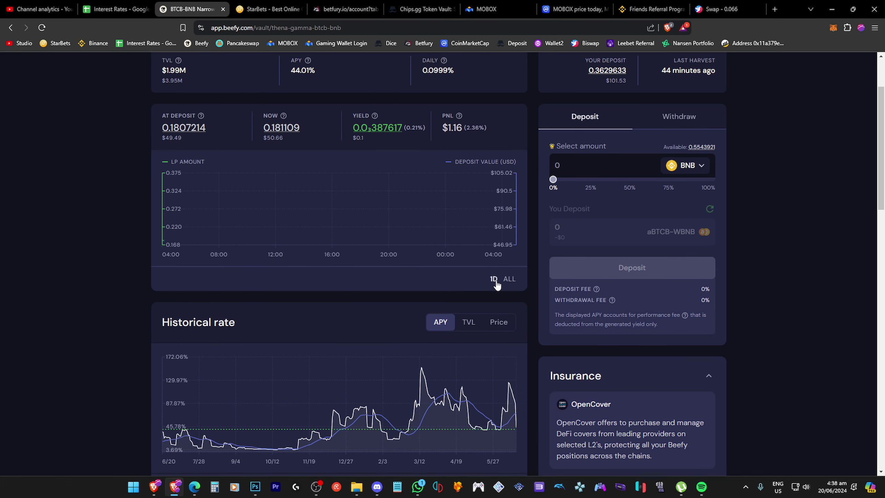
mouse_move(507, 229)
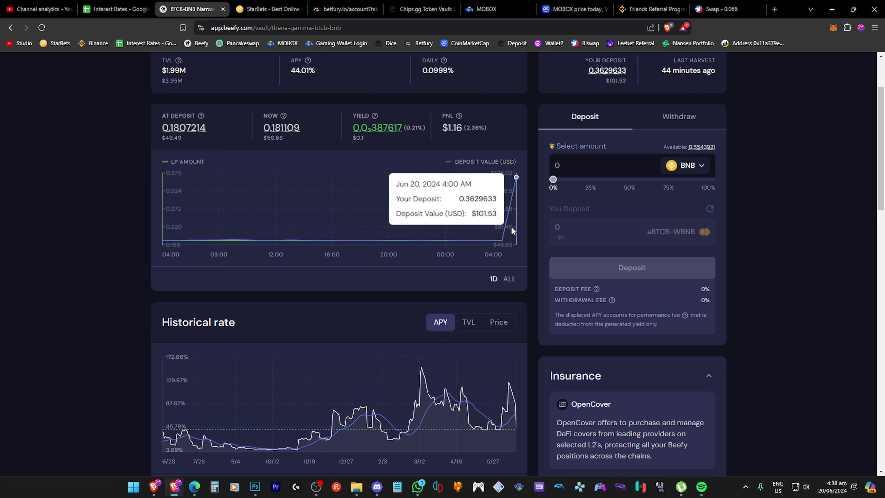
scroll(116, 252, up, 3)
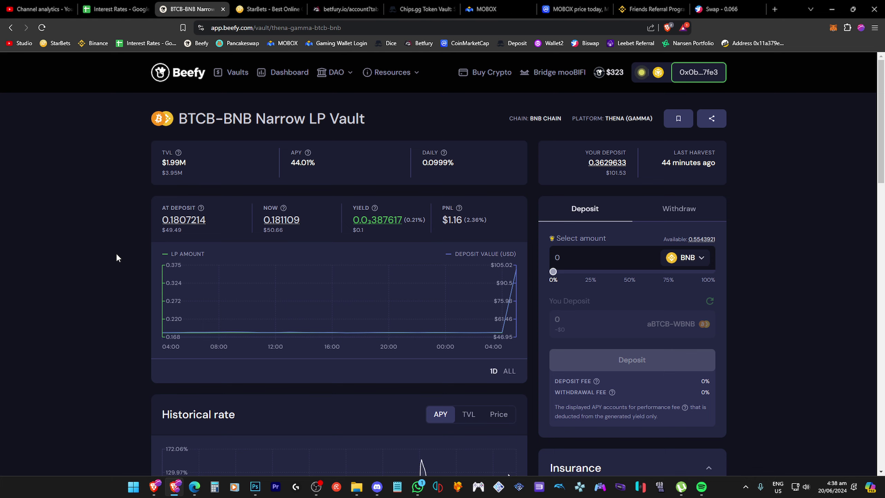
View the $151.62 dashboard total, then bring the LetsPlayMaster Roadmap spreadsheet forward
click(273, 75)
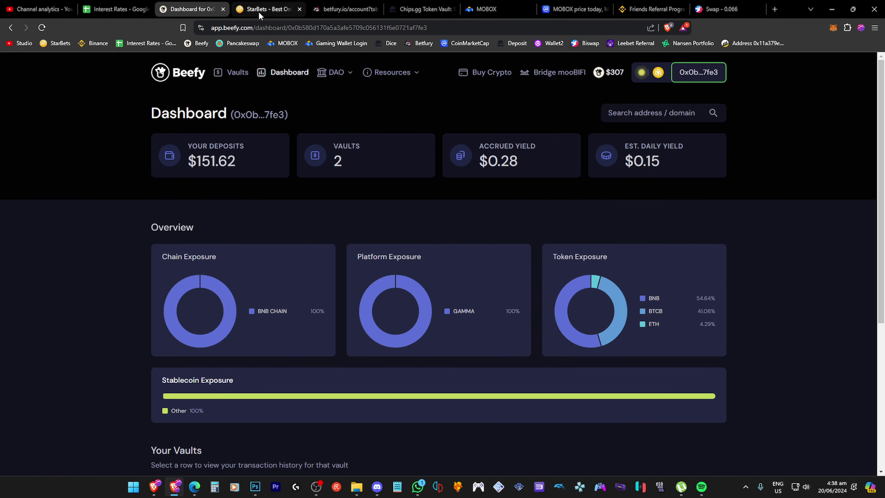
key(alt+Tab)
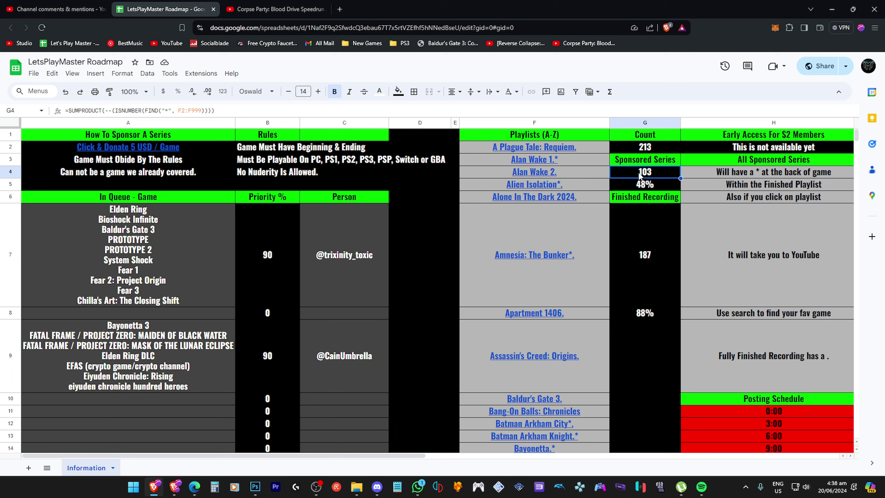
click(182, 489)
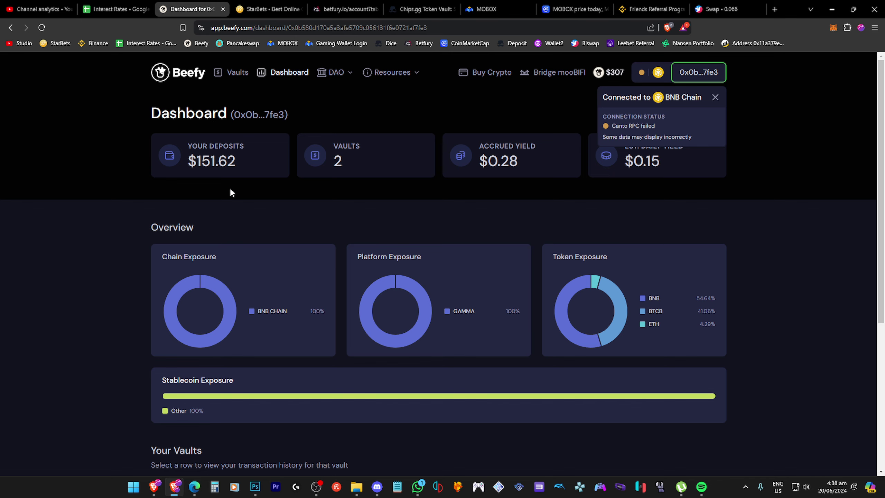
click(175, 487)
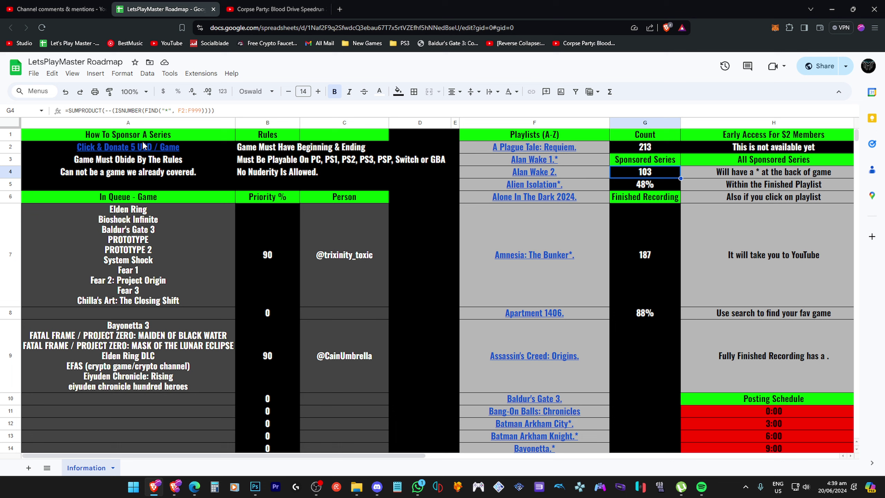
mouse_move(134, 147)
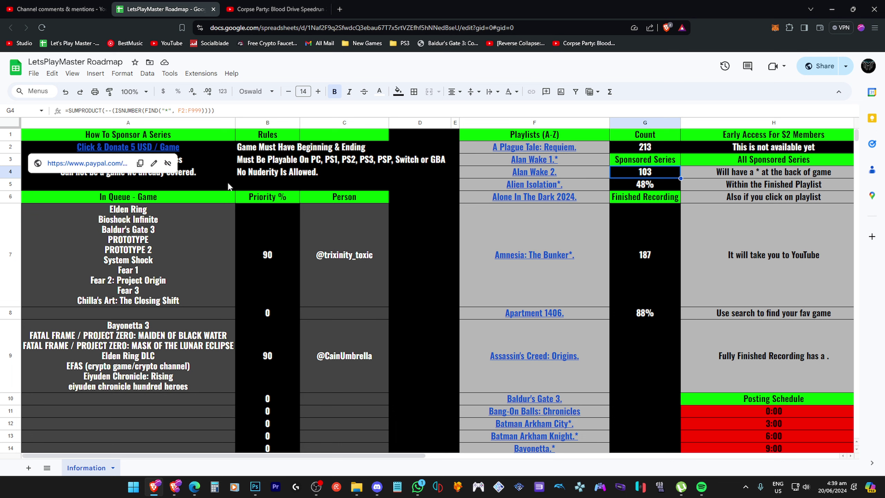
click(262, 152)
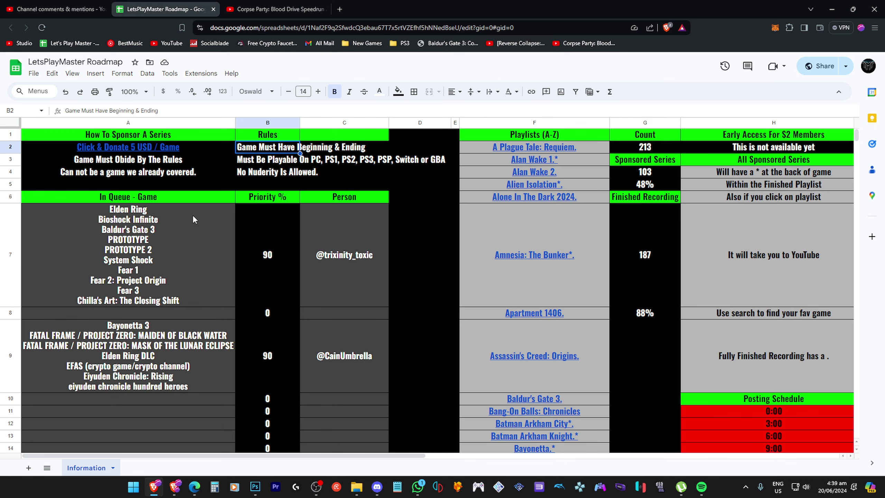
click(59, 12)
click(94, 219)
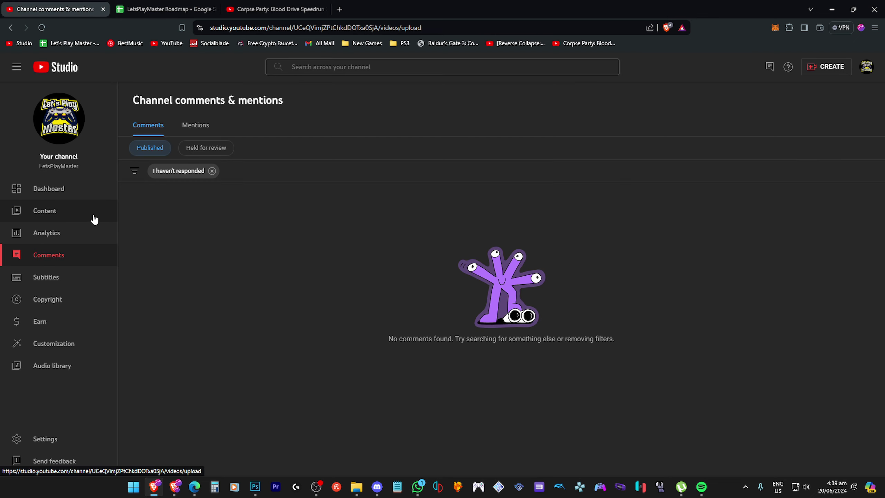
click(225, 214)
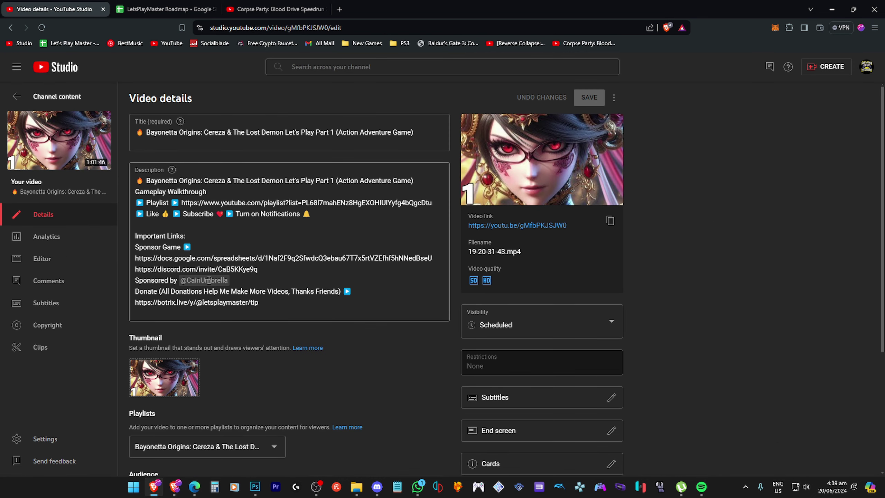
drag(202, 284, 180, 291)
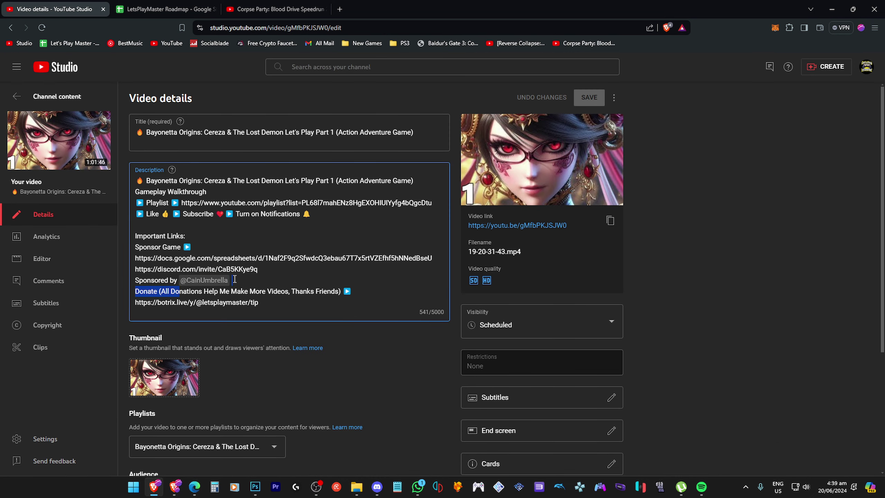
click(246, 280)
click(80, 97)
click(166, 9)
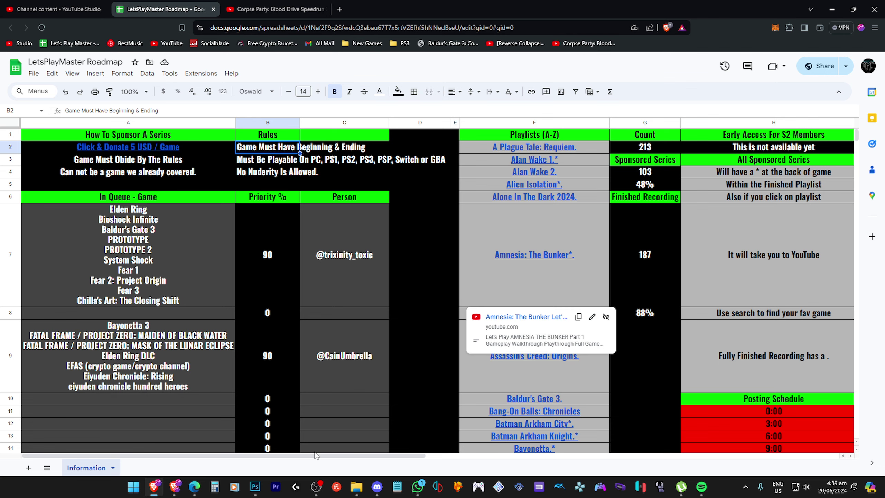
Return to the Beefy dashboard window showing $151.62 deposited across 2 vaults
click(181, 485)
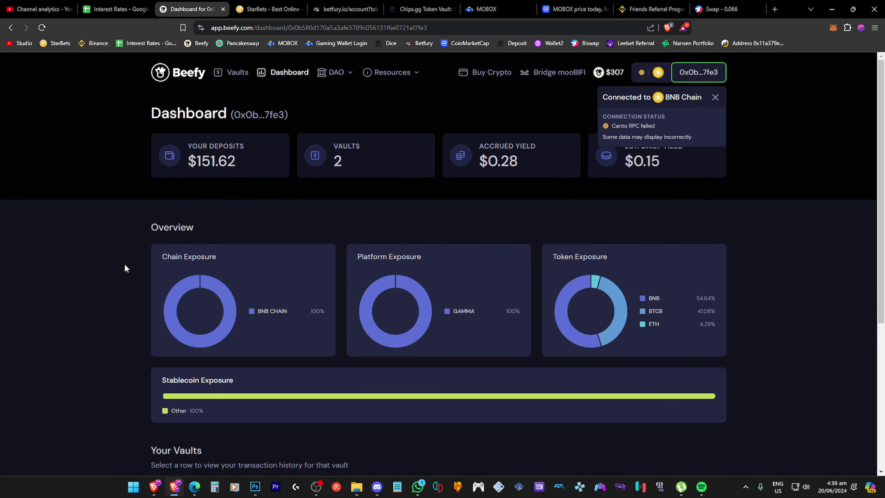